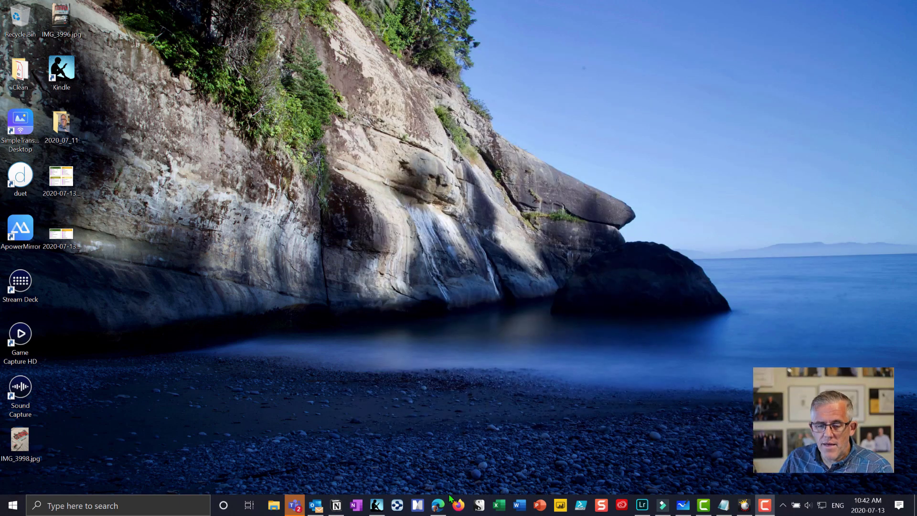
- Switch to Microsoft Edge, look through the tools offered on PickerWheel.com and open the Picker Wheel tool
left_click(436, 506)
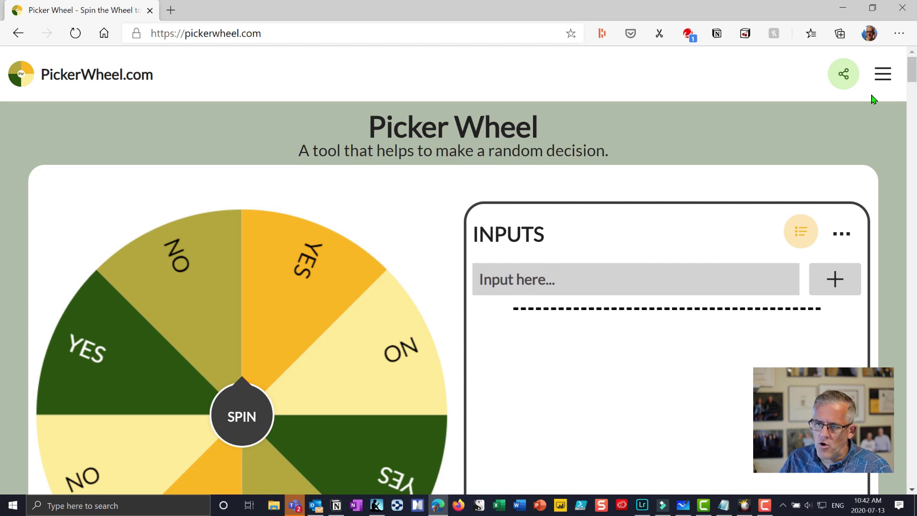
left_click(881, 74)
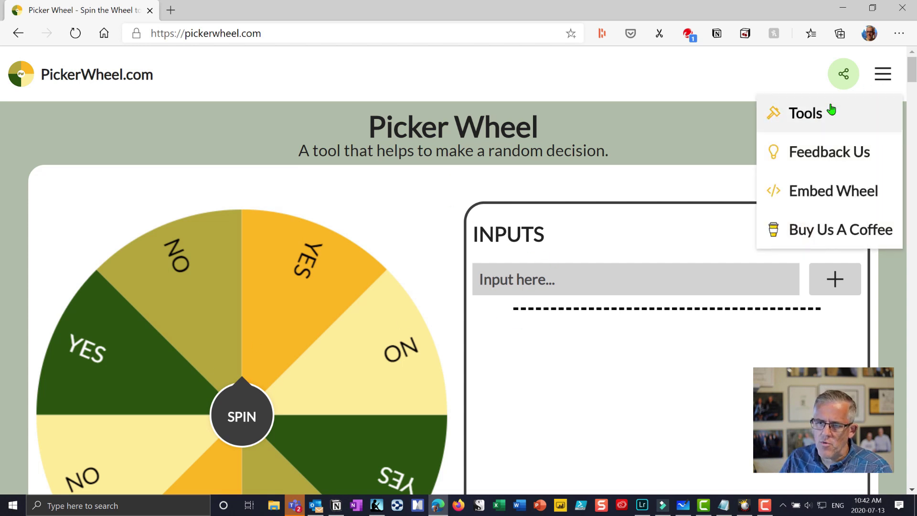
left_click(790, 115)
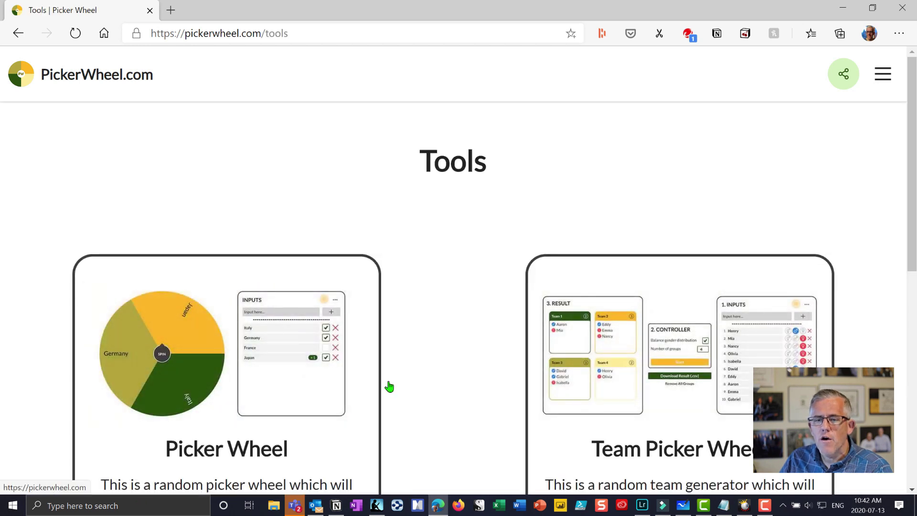
scroll(452, 357, "down", 3)
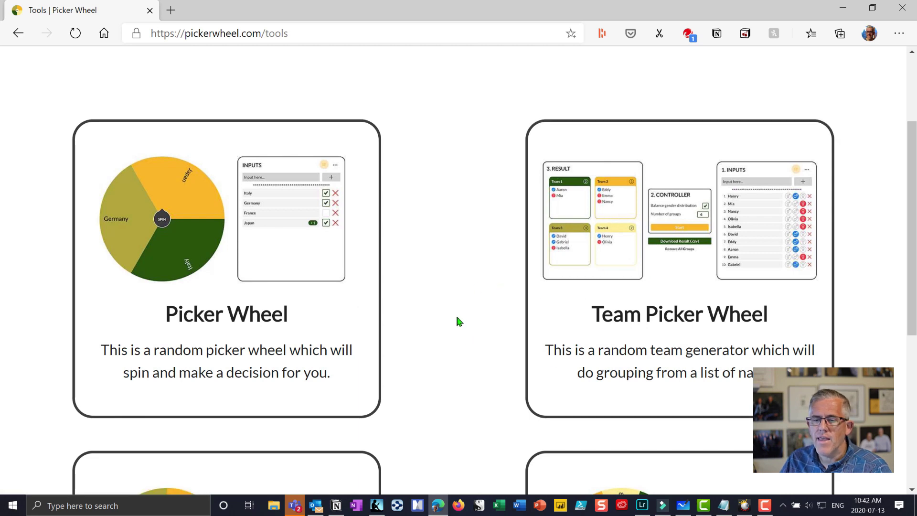
scroll(457, 320, "down", 5)
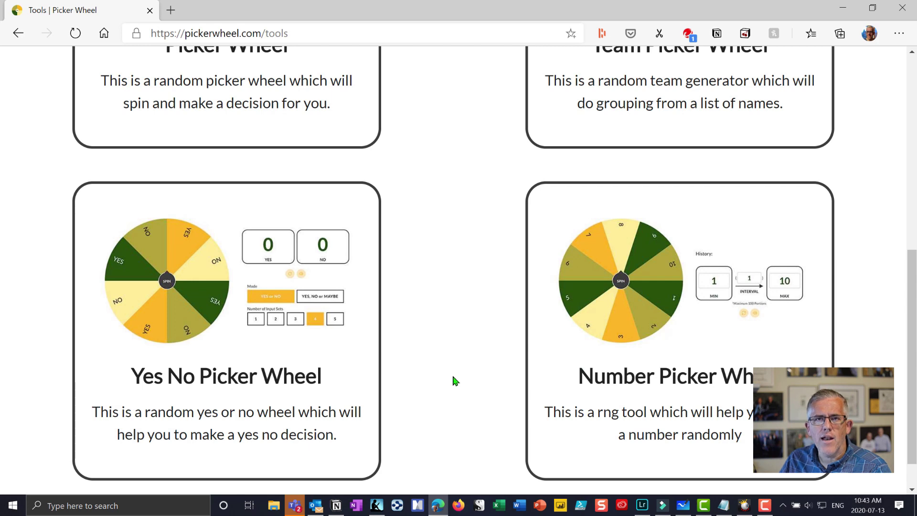
scroll(454, 377, "up", 10)
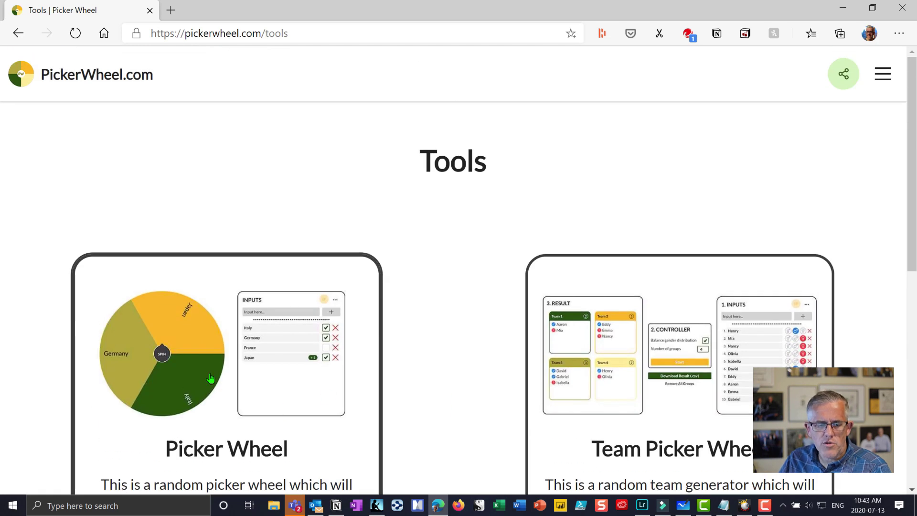
left_click(215, 387)
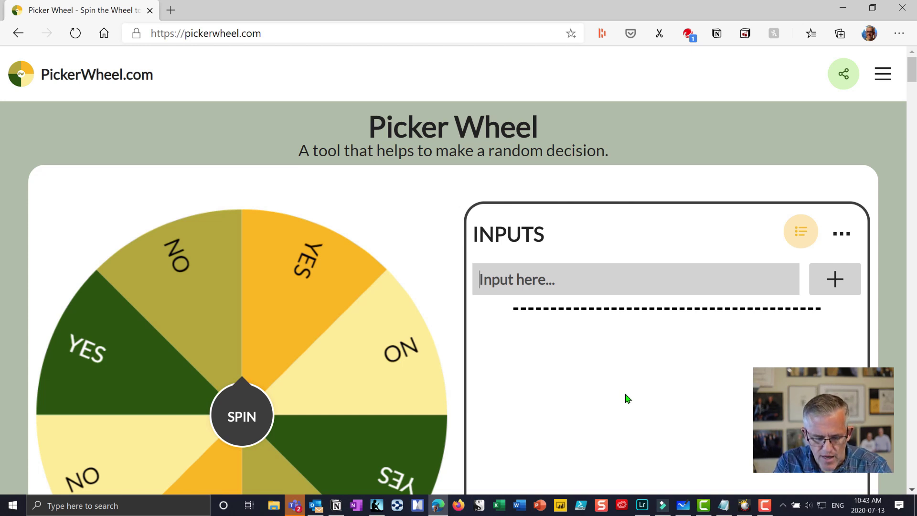
- Add three activity entries to the wheel: Reading, game and Writing
type("Reading")
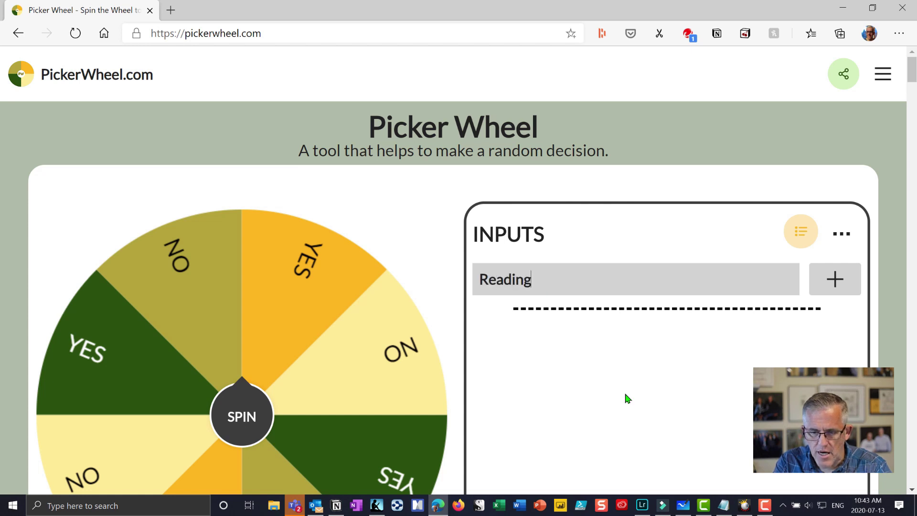
left_click(850, 289)
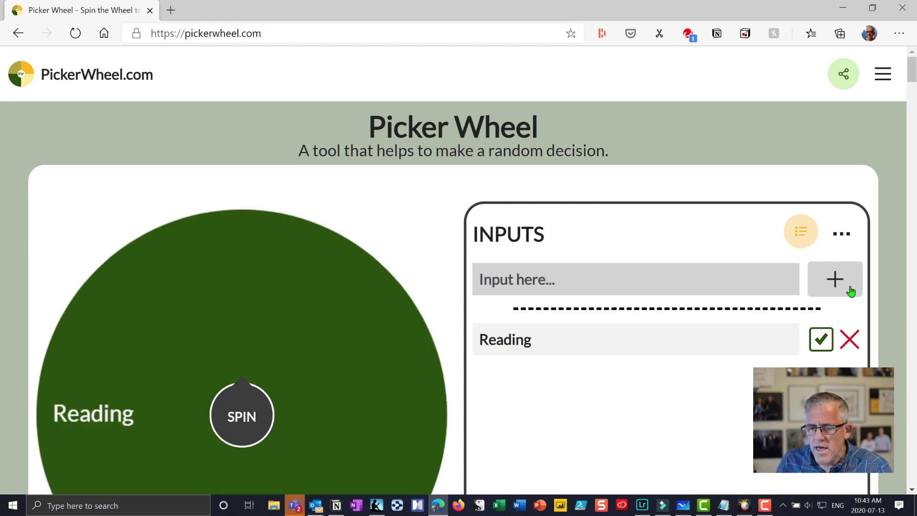
left_click(773, 282)
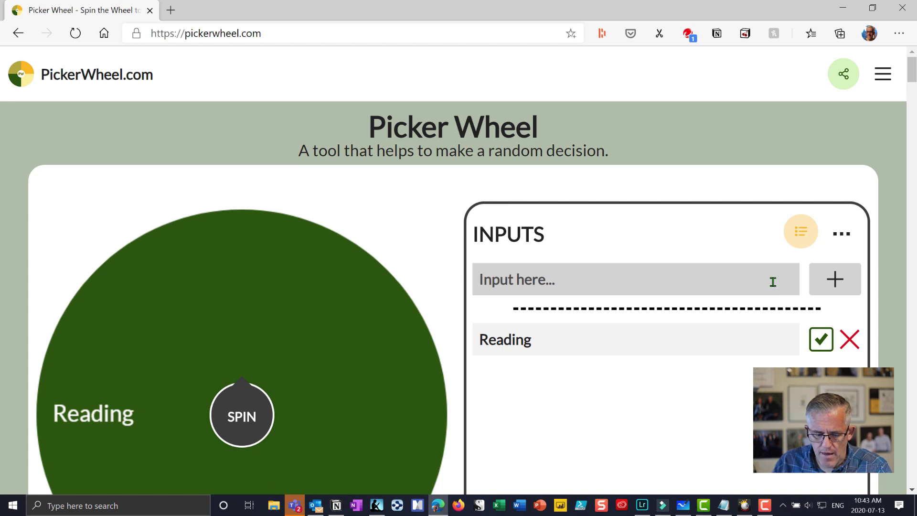
type("game")
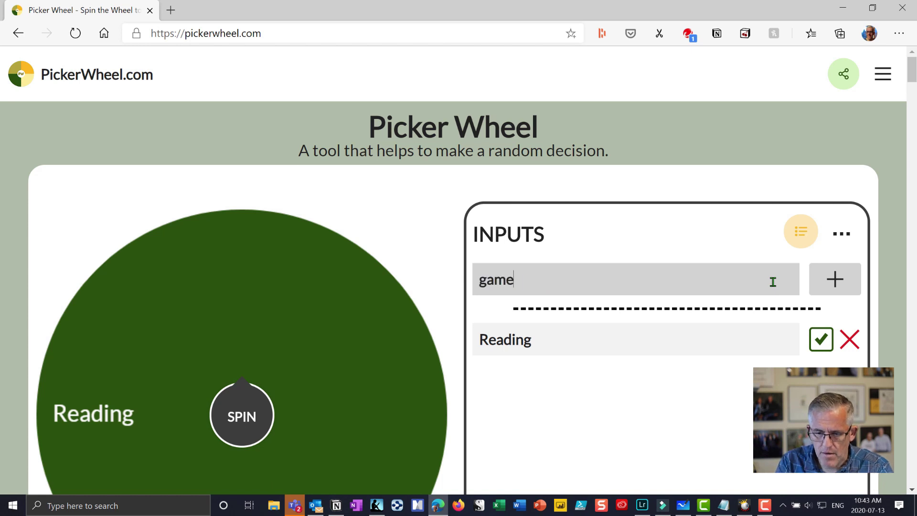
left_click(834, 284)
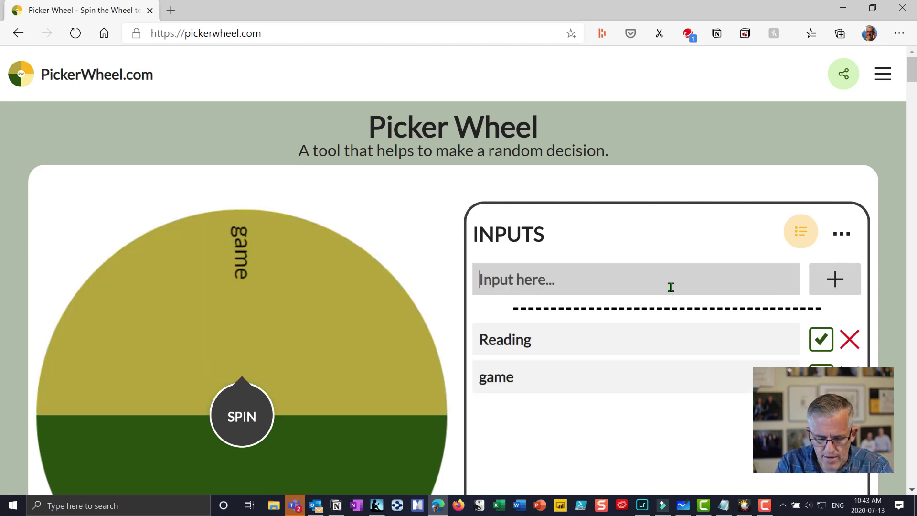
type("Wrirting")
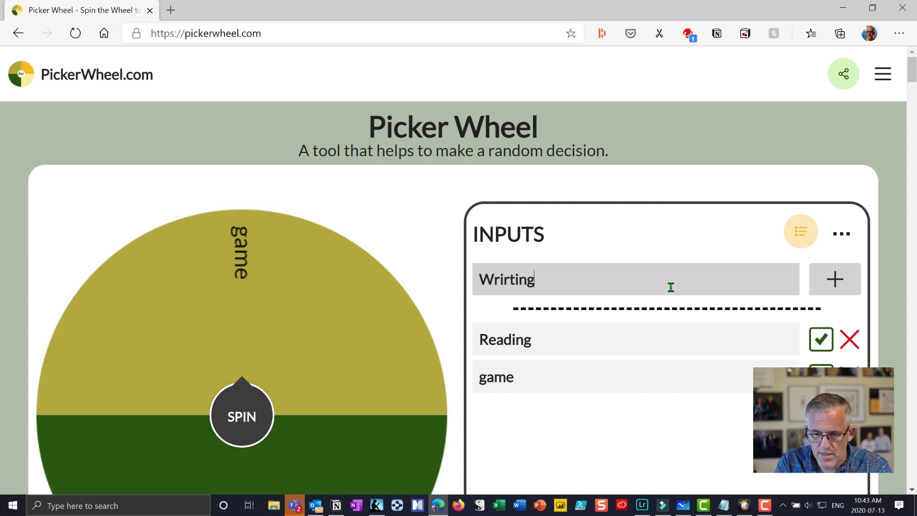
key("BackSpace")
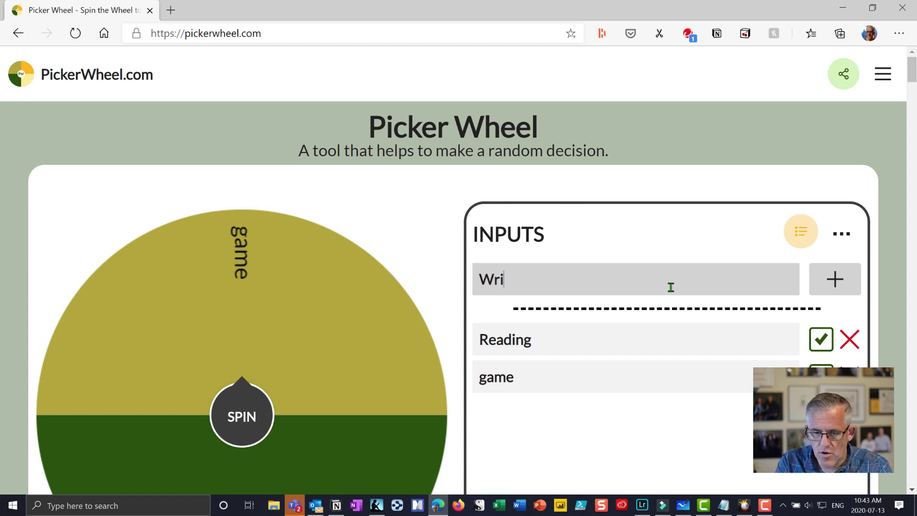
type("ting")
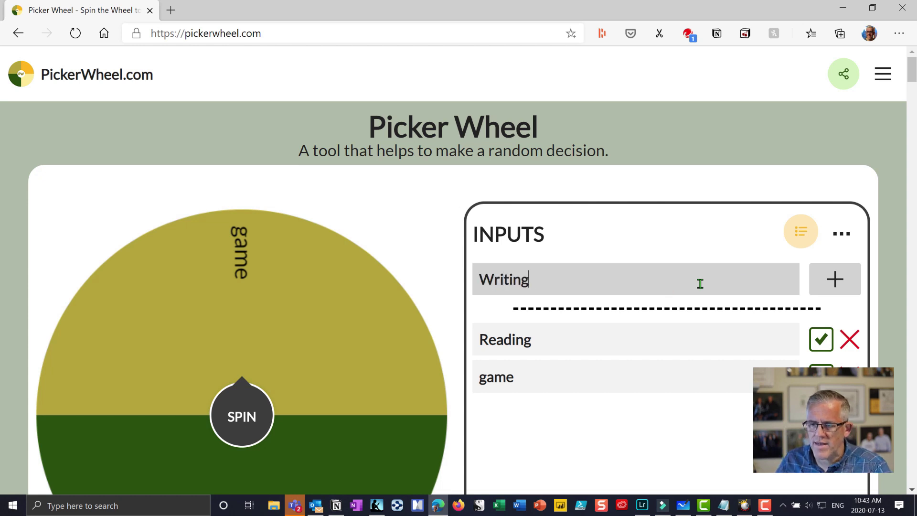
left_click(830, 287)
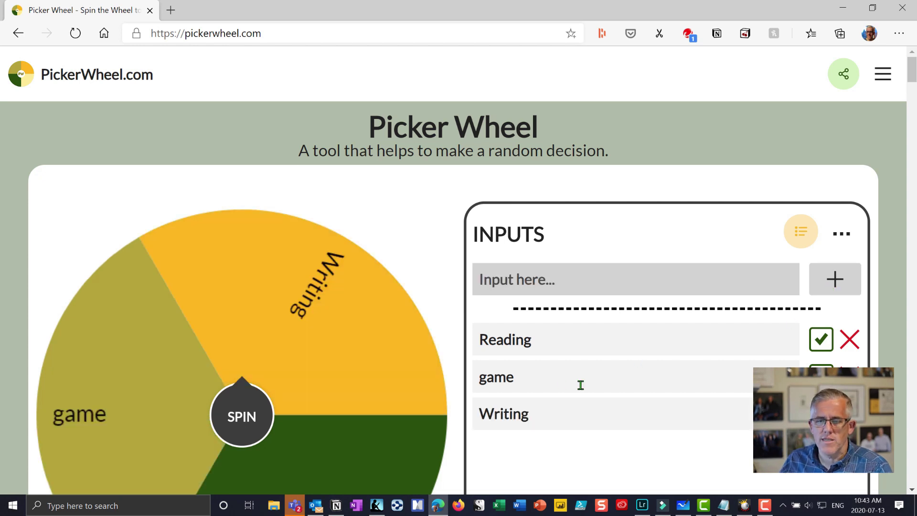
- Spin the wheel to pick a random activity and dismiss the result without hiding the choice or adding a count
scroll(563, 368, "down", 2)
left_click(264, 373)
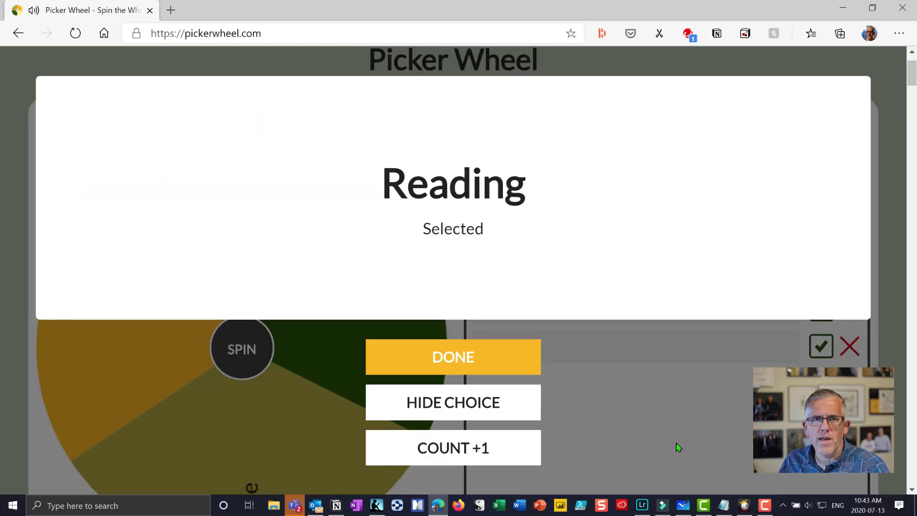
left_click(474, 356)
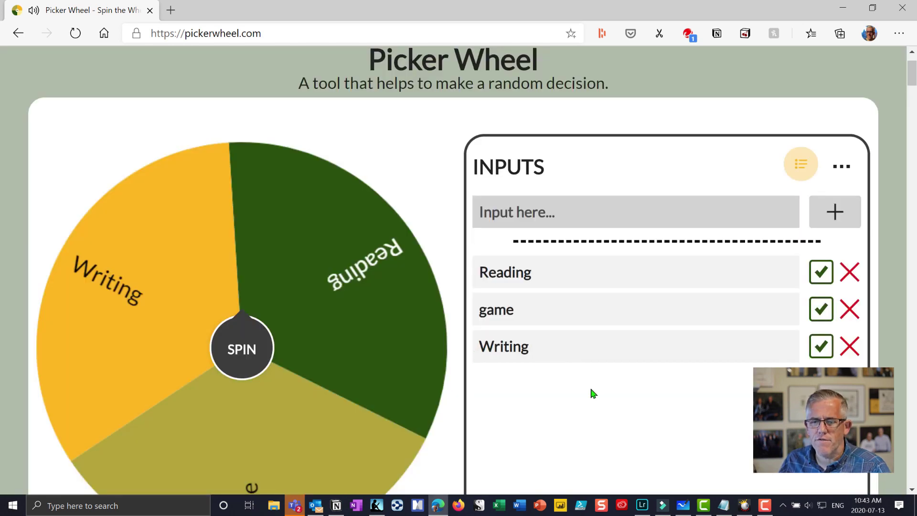
- Remove all three activity entries from the wheel's inputs list
left_click(849, 272)
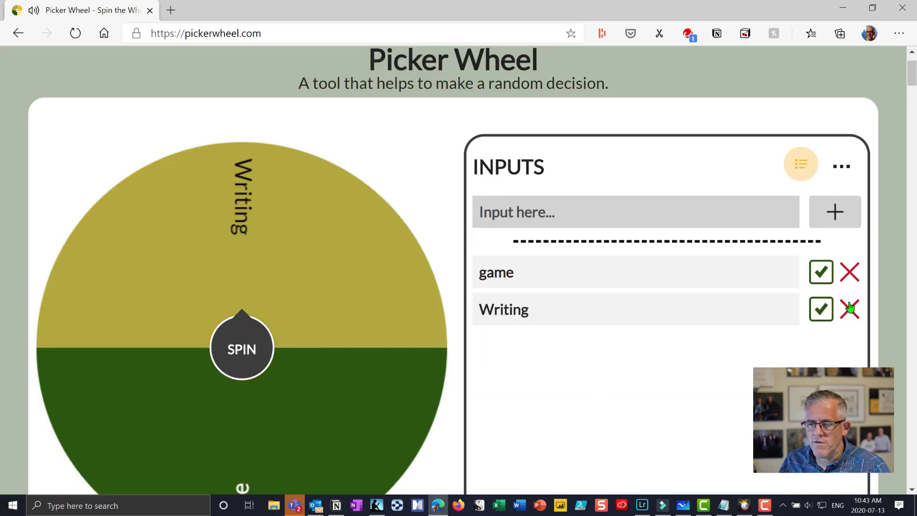
left_click(848, 310)
left_click(848, 274)
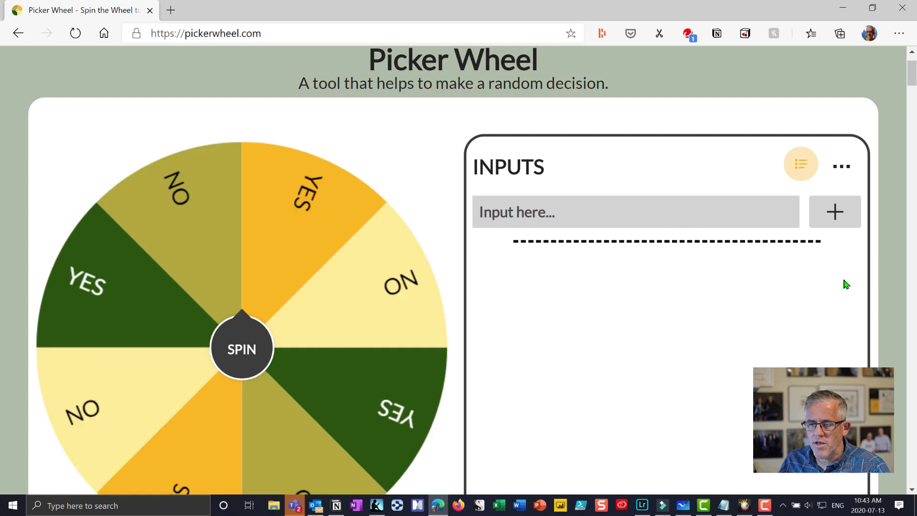
- Add three participants' first names as separate entries in the empty inputs list of the wheel
left_click(619, 216)
type("B")
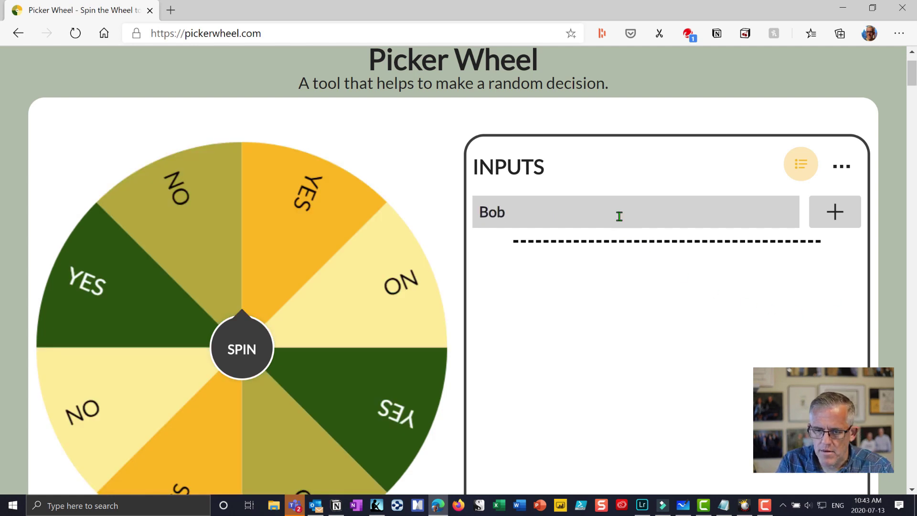
type("ob")
left_click(834, 220)
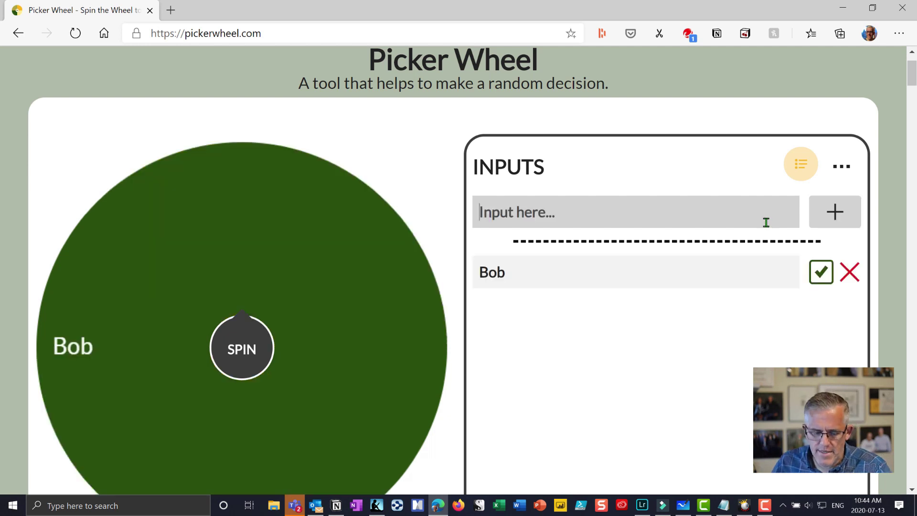
type("sally")
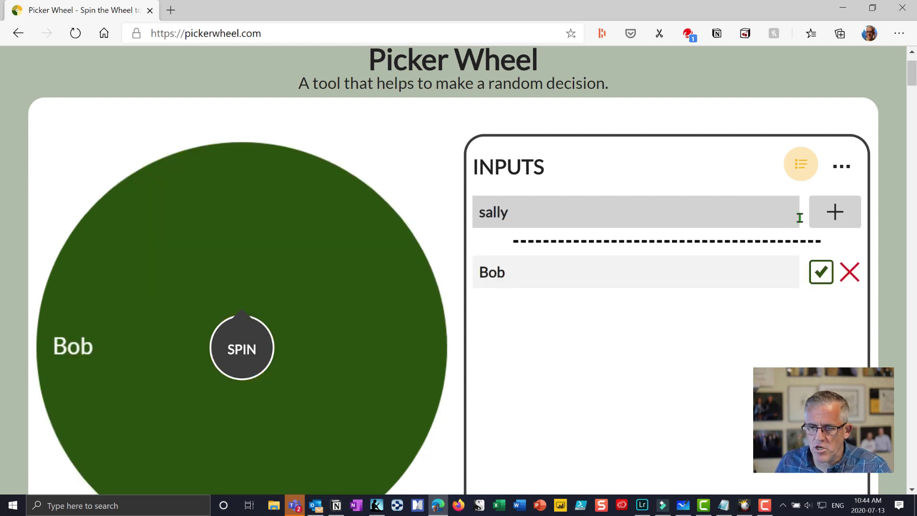
left_click(818, 215)
type("R")
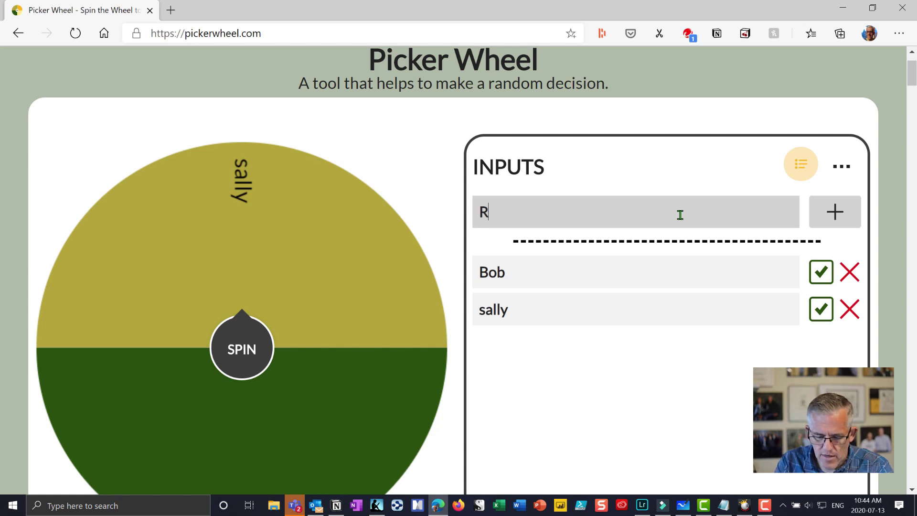
type("ichard")
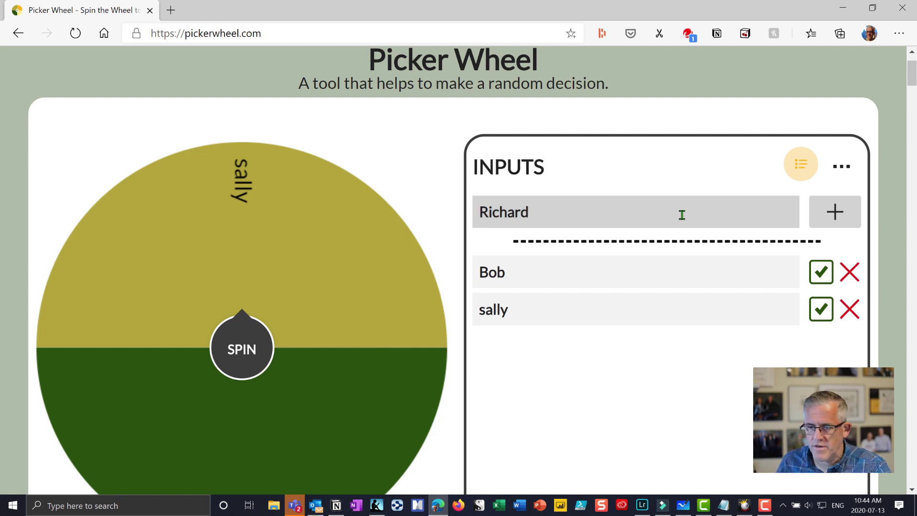
left_click(831, 219)
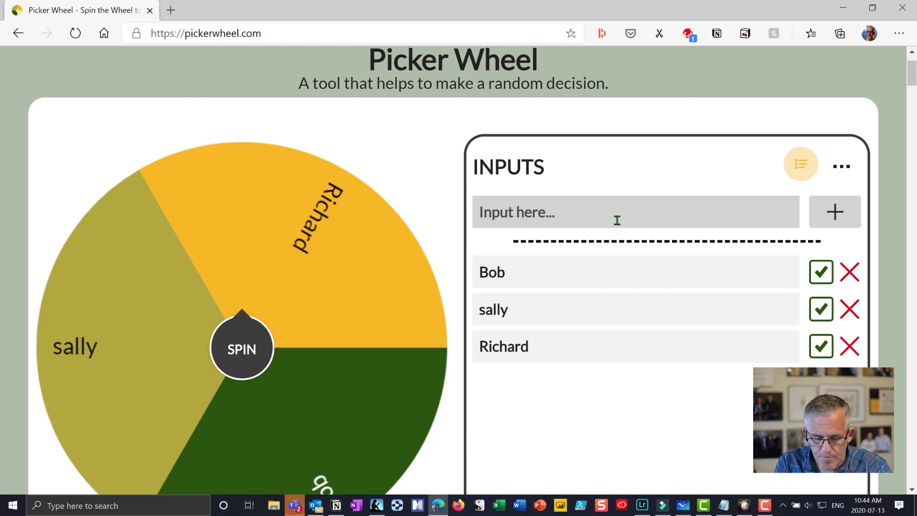
- Add four more participants' first names as separate entries on the wheel
type("Neena")
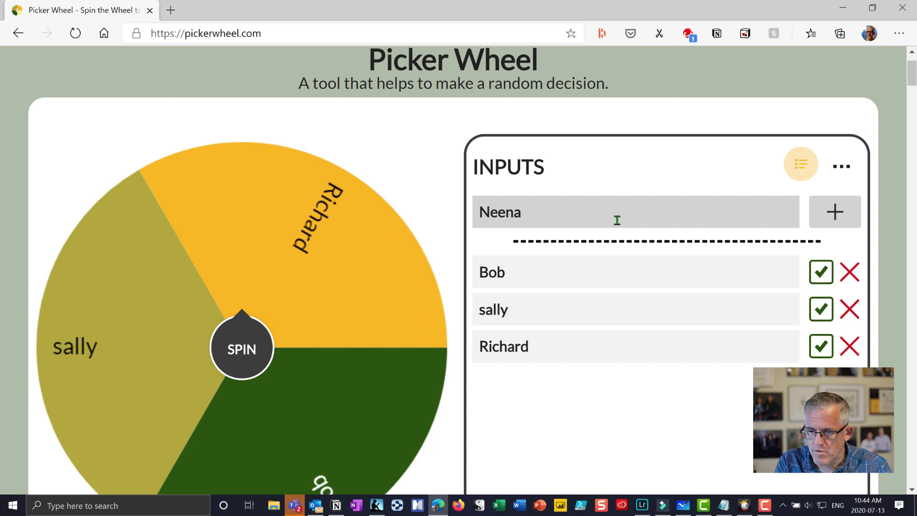
key("Return")
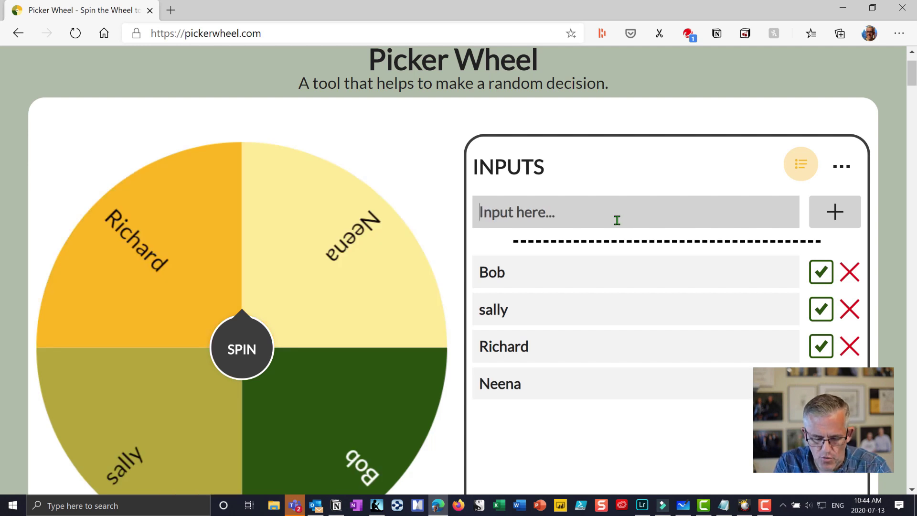
type("David")
key("Return")
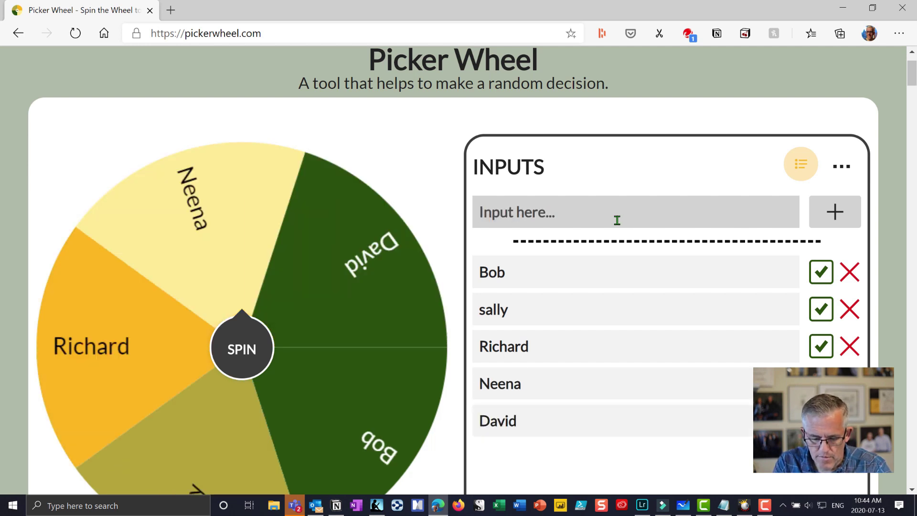
type("Mike")
key("Return")
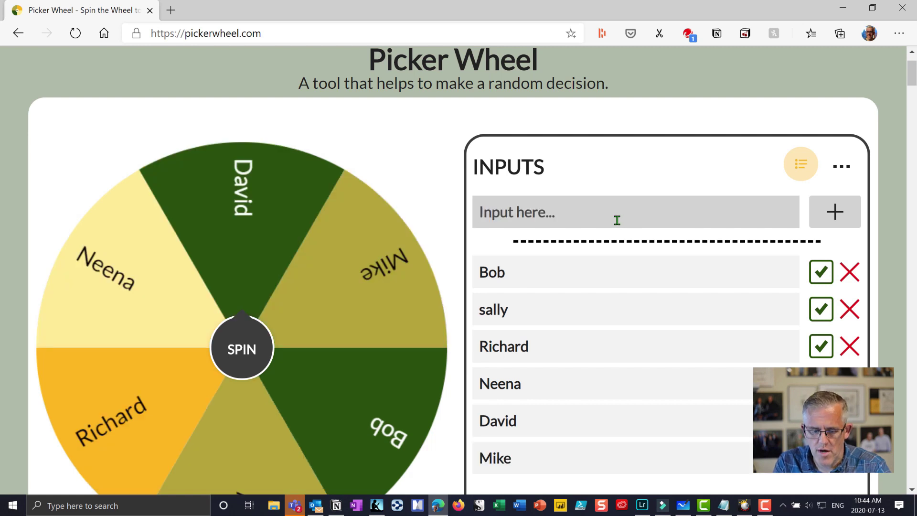
type("Joe")
key("Return")
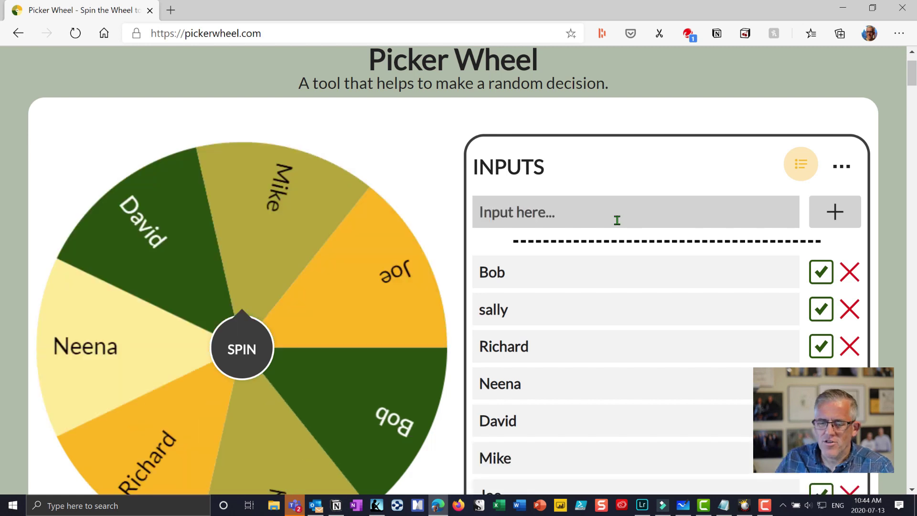
- Spin the wheel to pick a random participant and dismiss the result, keeping every name on the wheel
scroll(655, 353, "down", 4)
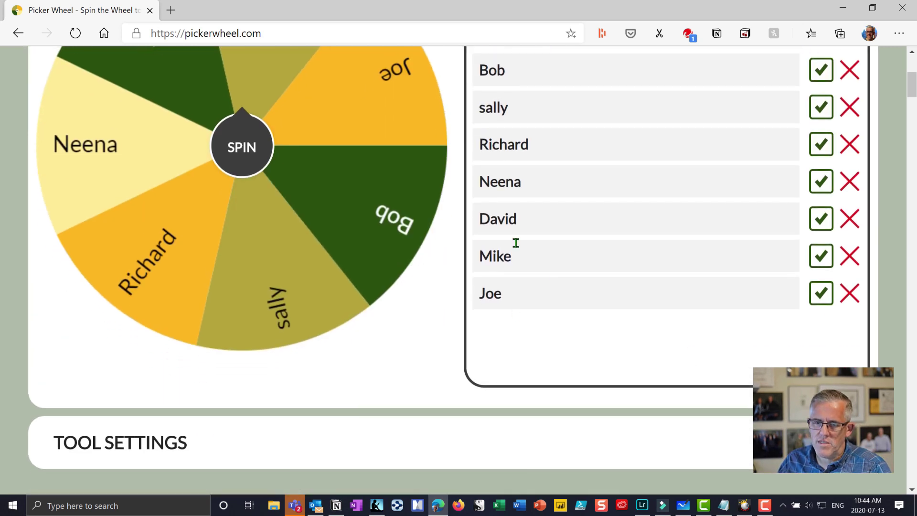
scroll(525, 243, "up", 3)
left_click(277, 281)
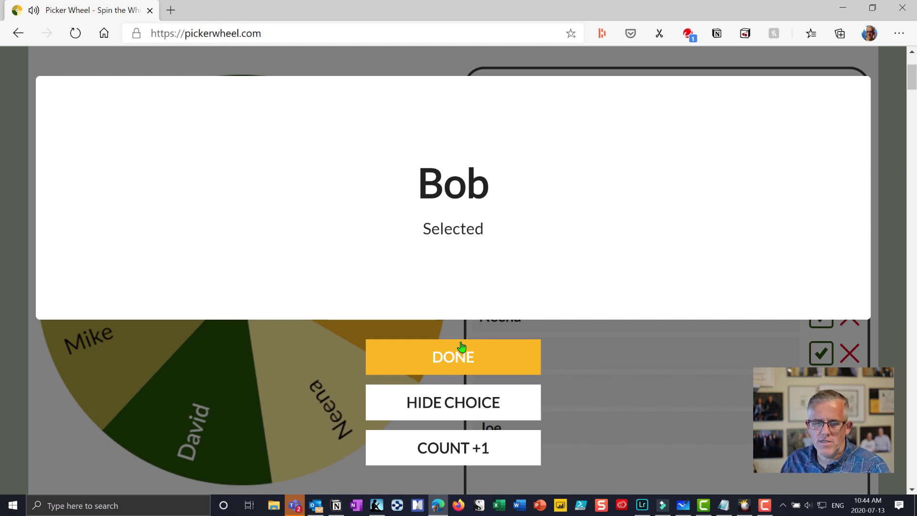
left_click(459, 361)
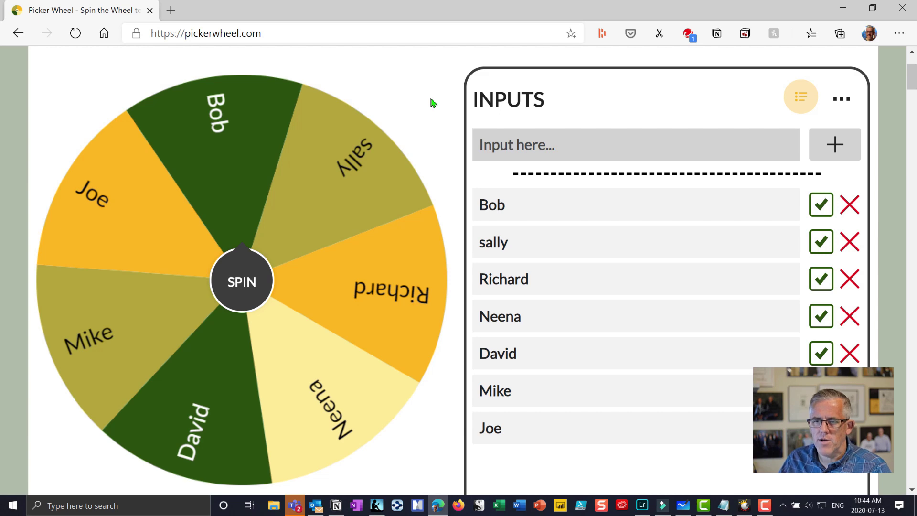
scroll(445, 102, "up", 3)
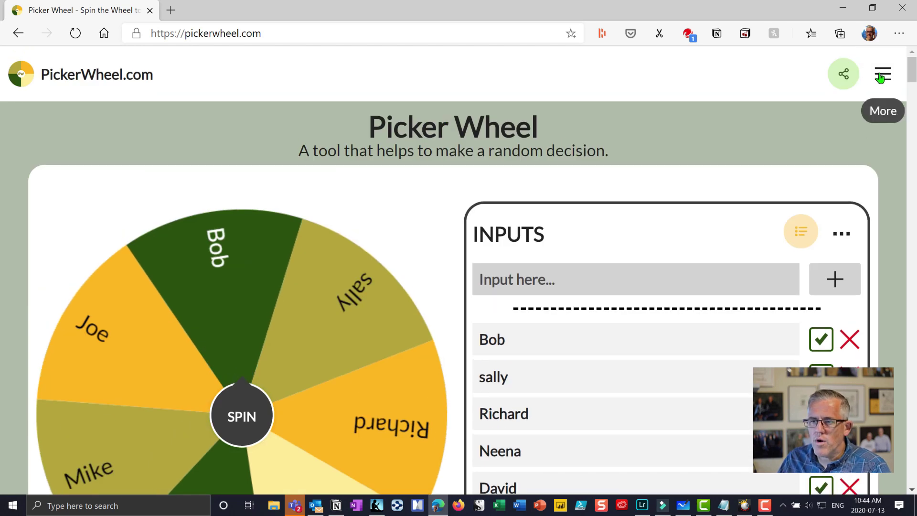
- Open the Team Picker Wheel from the site's Tools page
left_click(882, 73)
left_click(759, 125)
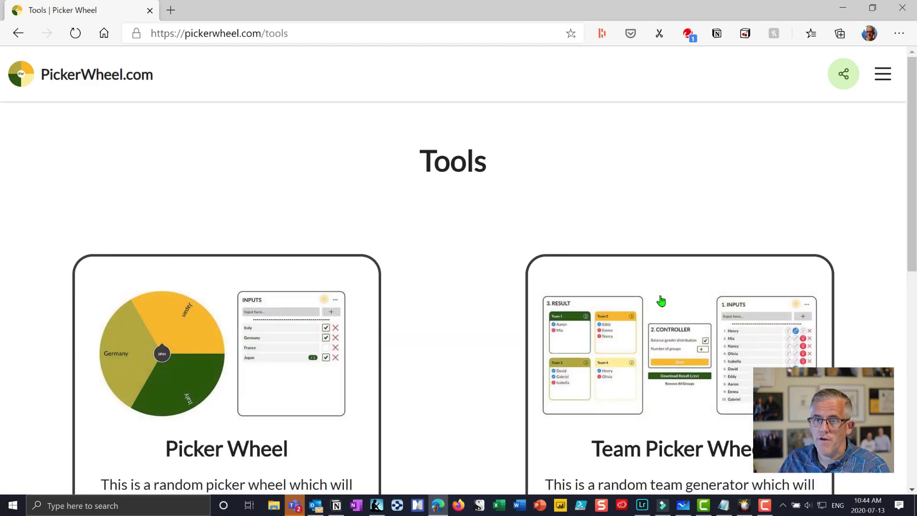
scroll(654, 305, "down", 3)
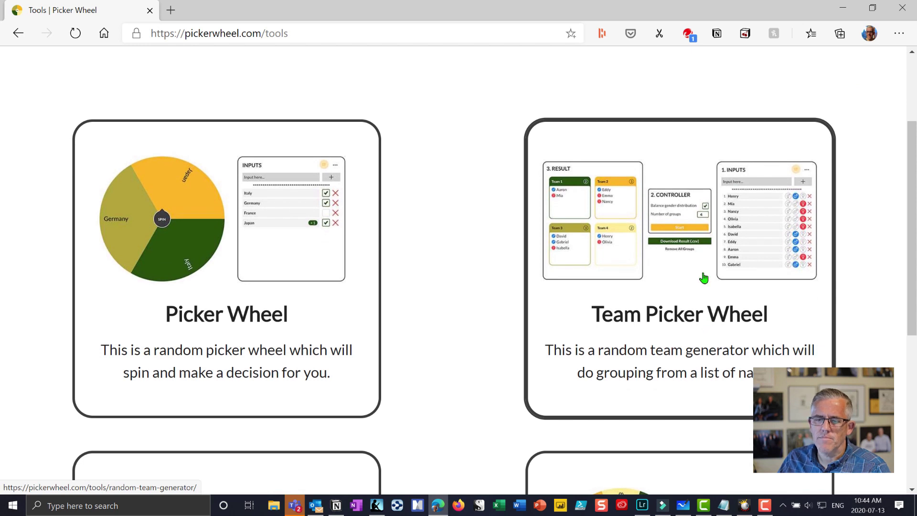
left_click(671, 246)
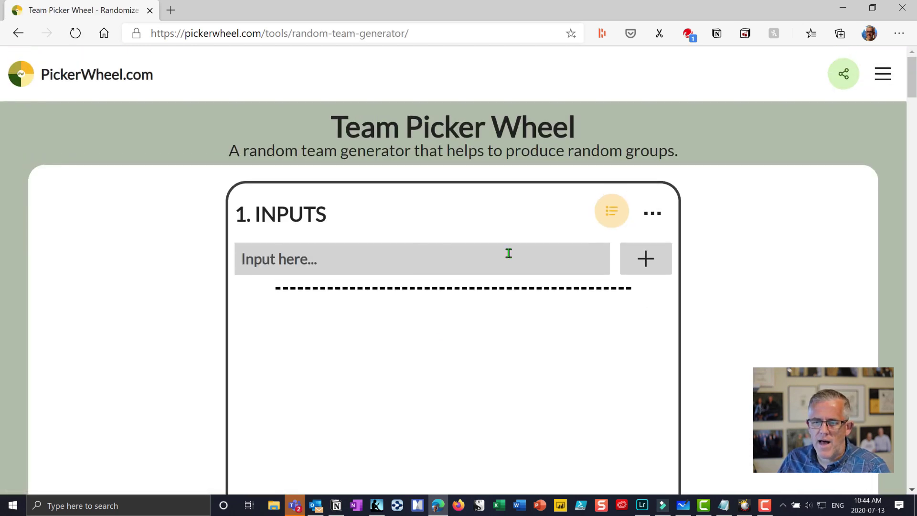
- Open the bulk list entry for the team inputs and copy the whole list of names from the untitled Notepad document
left_click(611, 210)
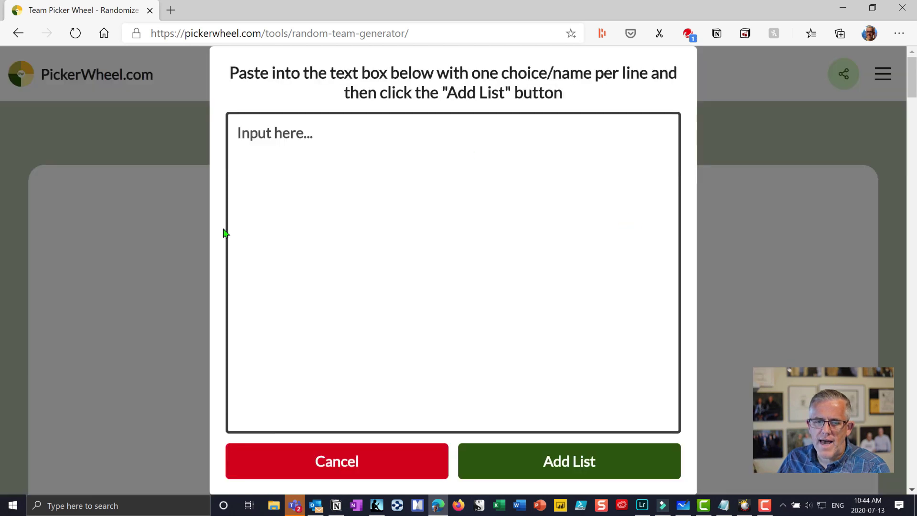
left_click(724, 504)
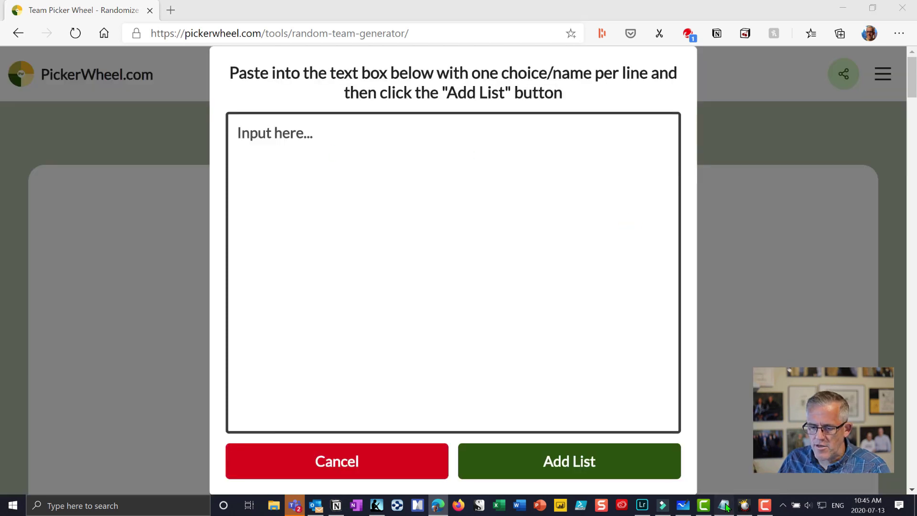
left_click(350, 289)
left_click_drag(150, 293, 100, 70)
key("ctrl+c")
right_click(112, 125)
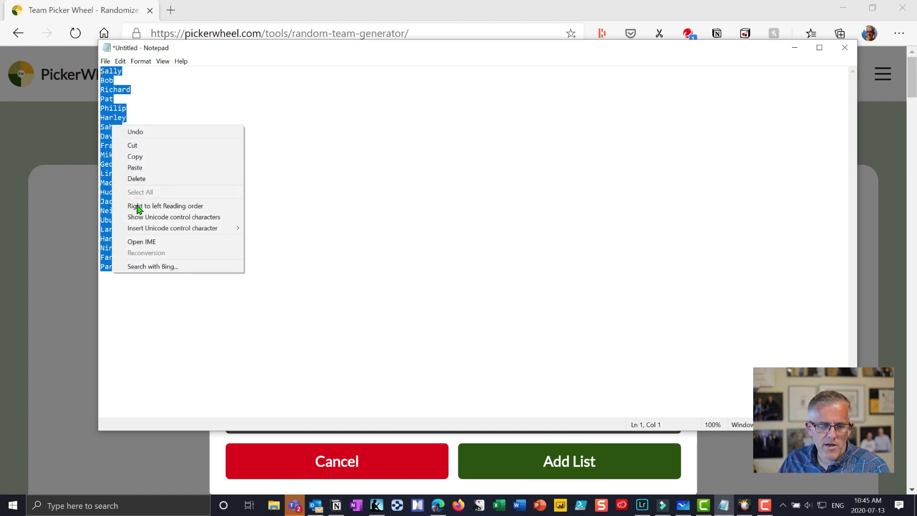
left_click(135, 157)
left_click(843, 478)
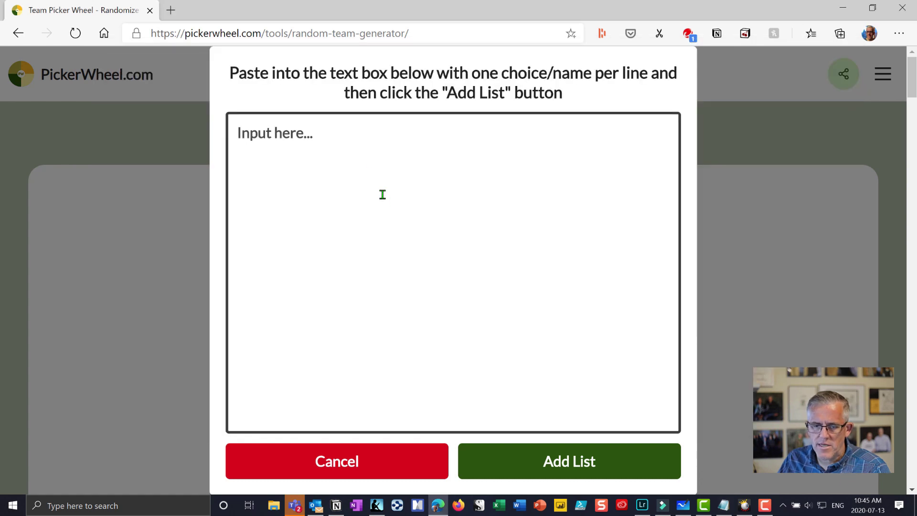
- Paste the copied names into the bulk entry box and add the list to the team inputs
right_click(370, 165)
left_click(411, 293)
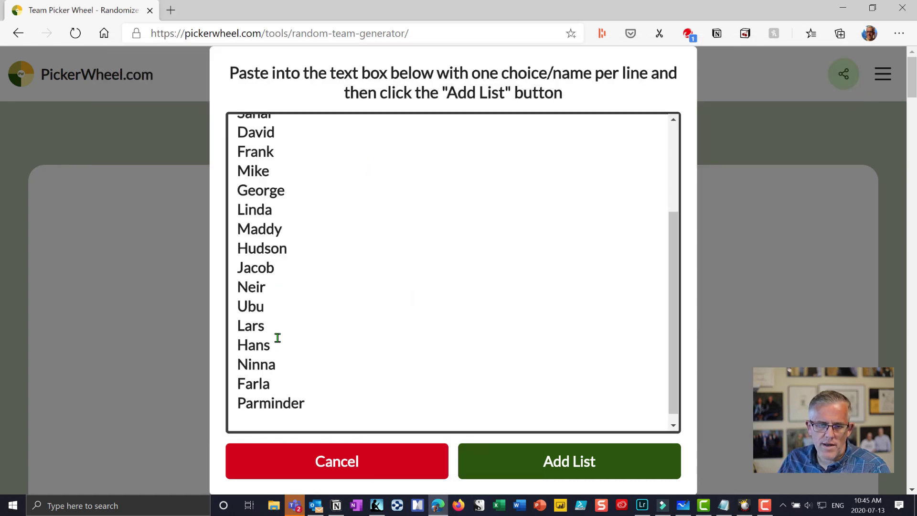
scroll(362, 224, "up", 3)
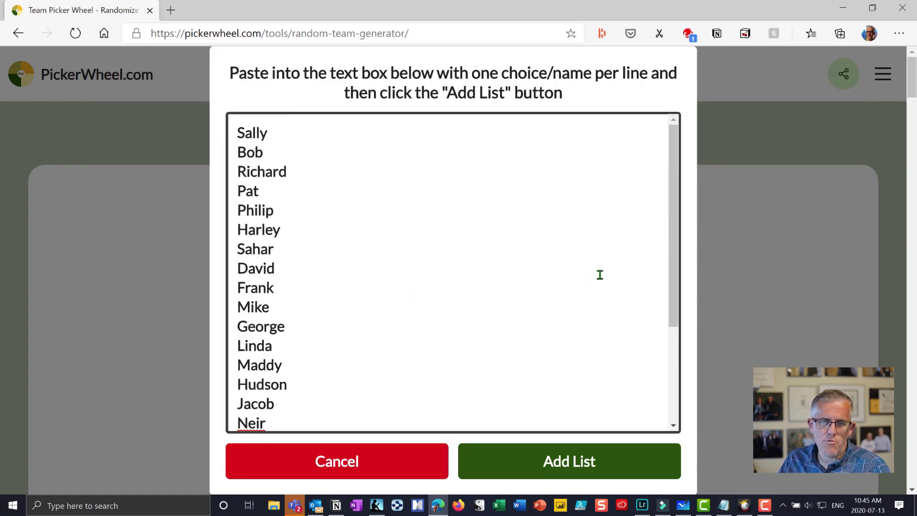
left_click(587, 460)
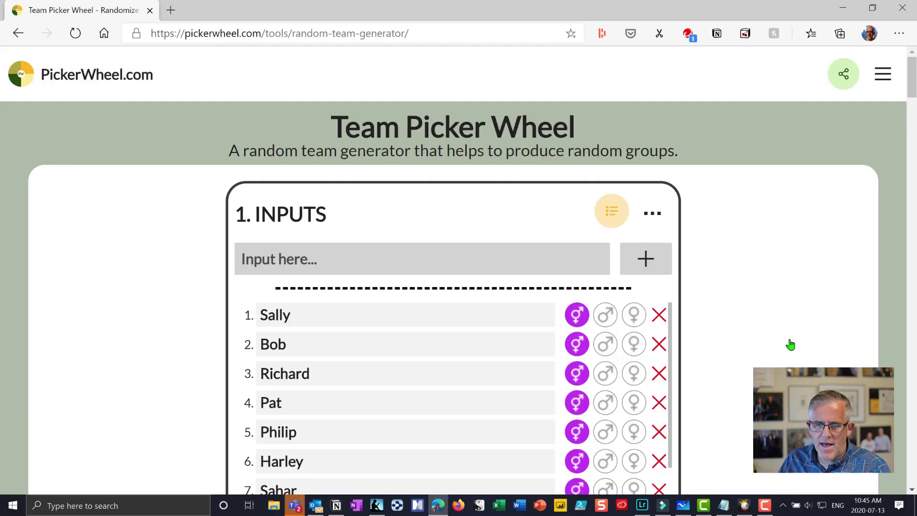
- Look through the added names, their gender options and the controller settings of the team generator
scroll(779, 336, "down", 3)
scroll(778, 337, "down", 5)
scroll(779, 337, "up", 8)
scroll(779, 336, "down", 7)
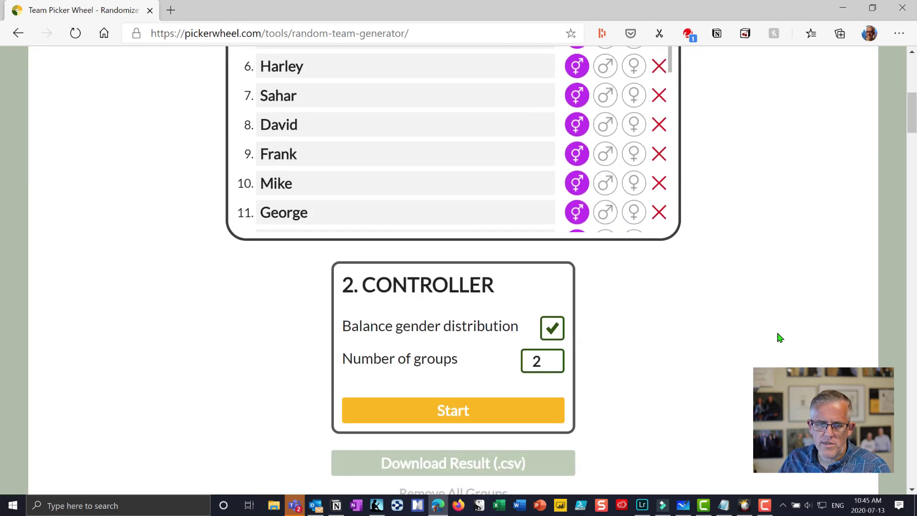
scroll(778, 337, "up", 7)
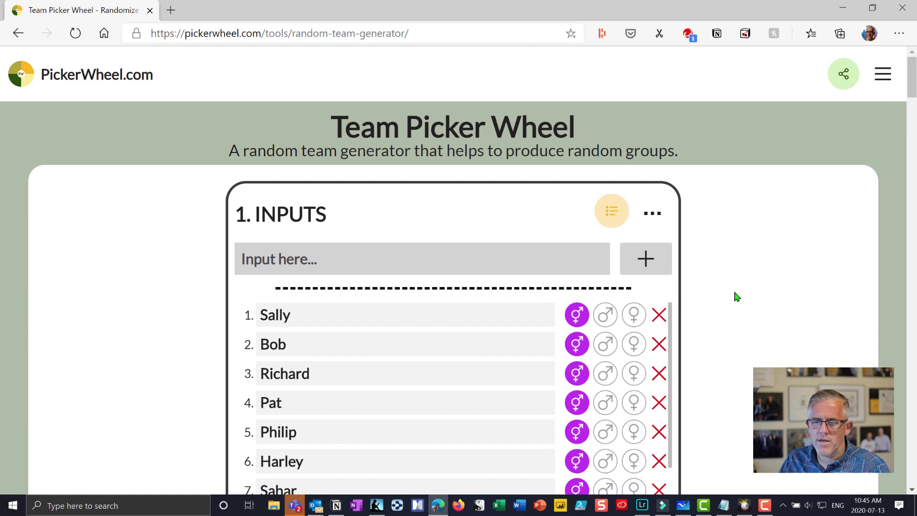
scroll(733, 288, "down", 3)
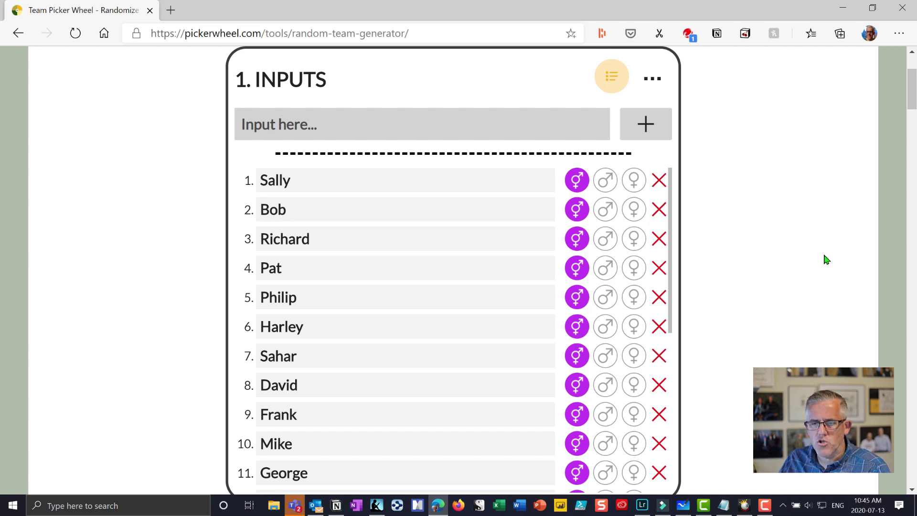
scroll(774, 256, "down", 5)
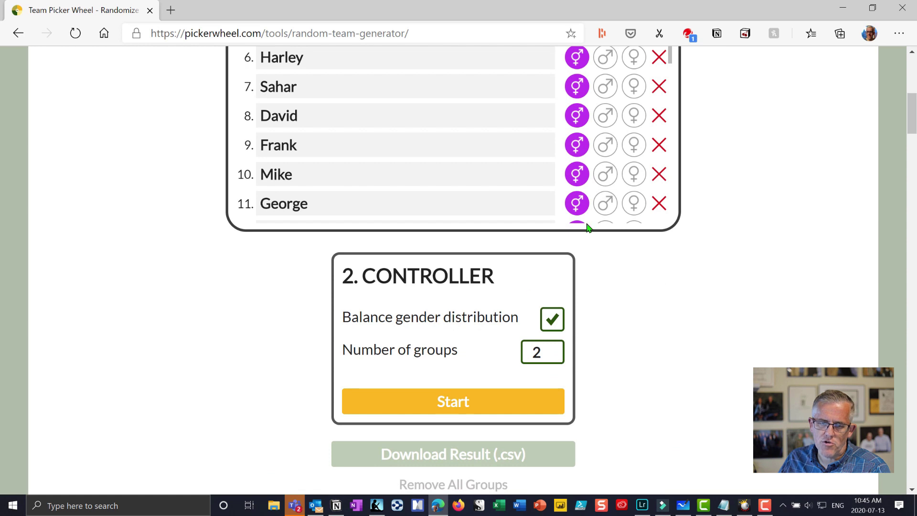
scroll(587, 227, "up", 6)
scroll(581, 253, "down", 5)
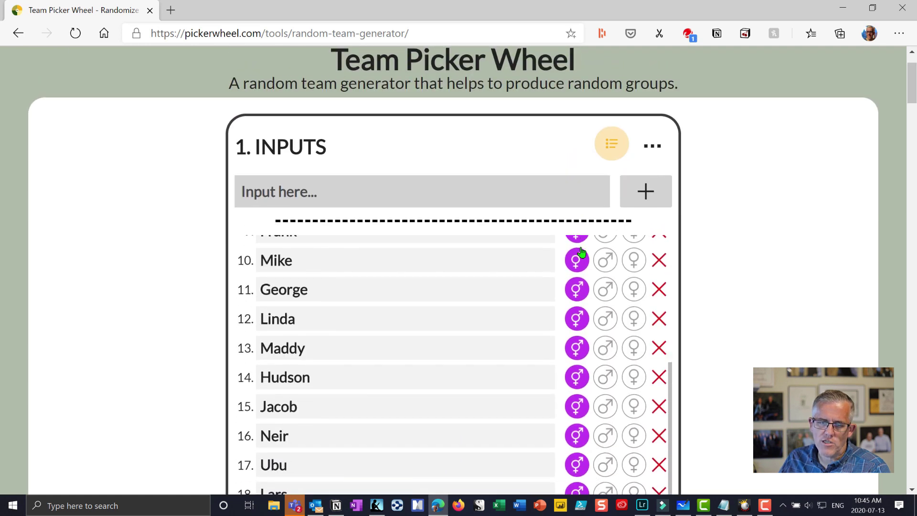
scroll(587, 306, "down", 2)
scroll(770, 334, "down", 5)
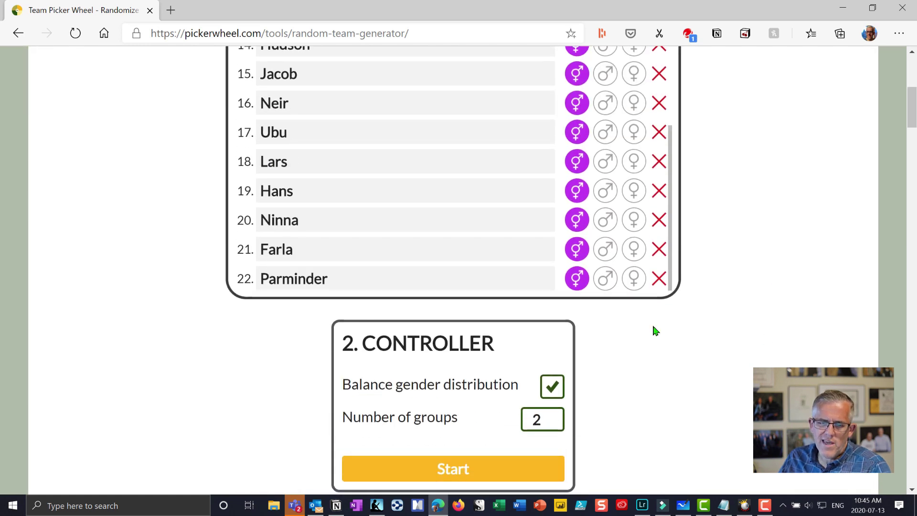
- Turn off balanced gender distribution, set the number of groups to 4 and generate the random teams
left_click(553, 385)
scroll(732, 351, "down", 4)
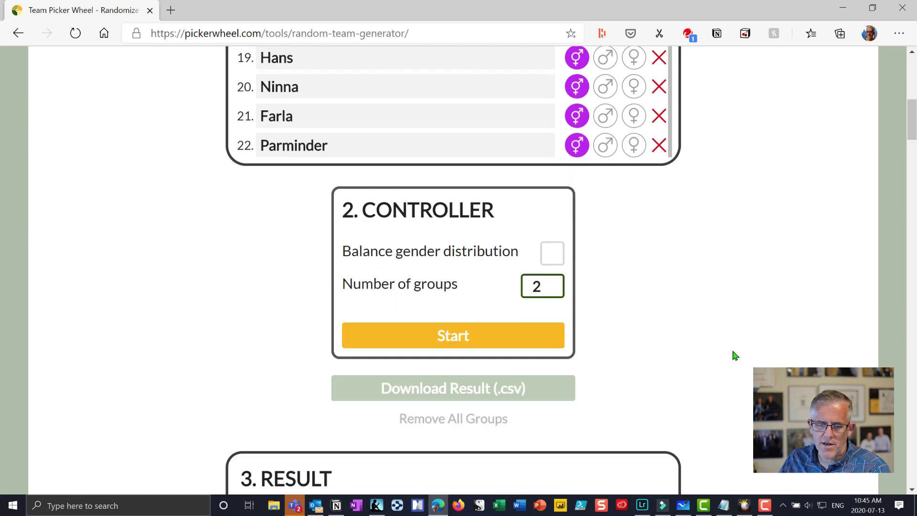
left_click(551, 214)
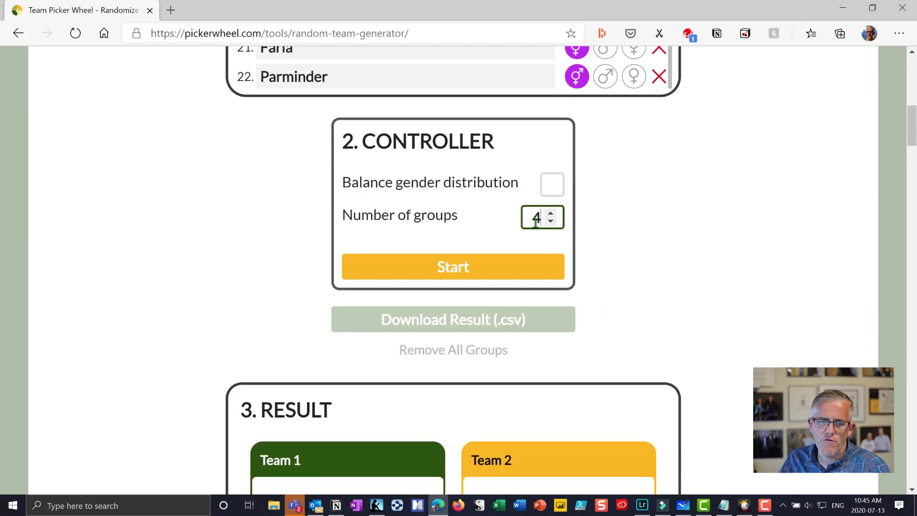
left_click(431, 267)
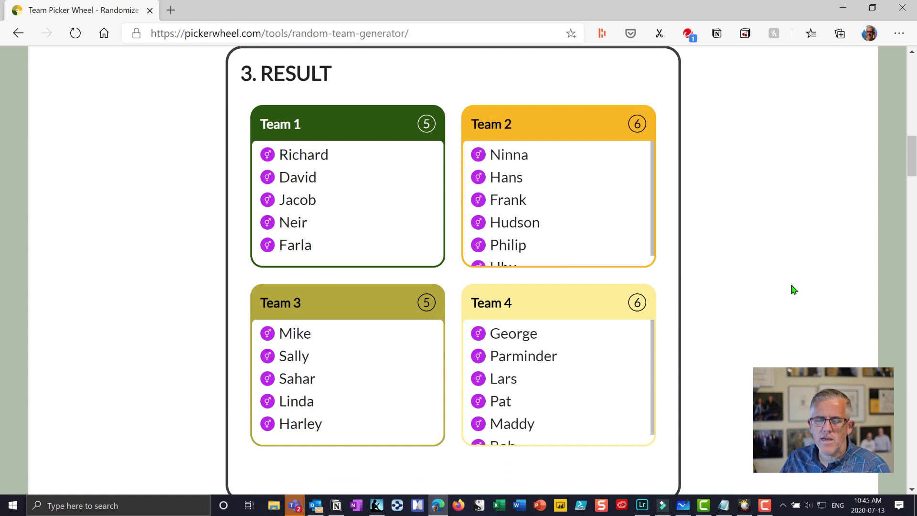
scroll(801, 300, "up", 3)
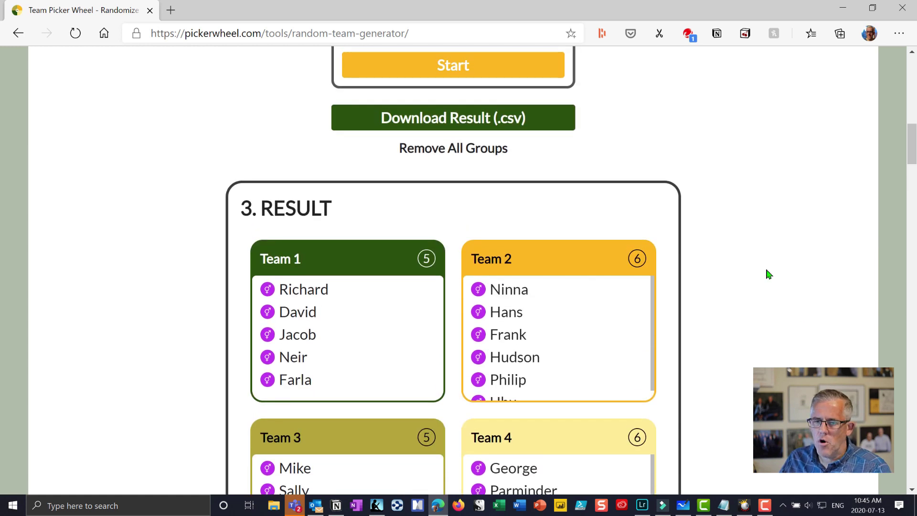
scroll(739, 225, "up", 3)
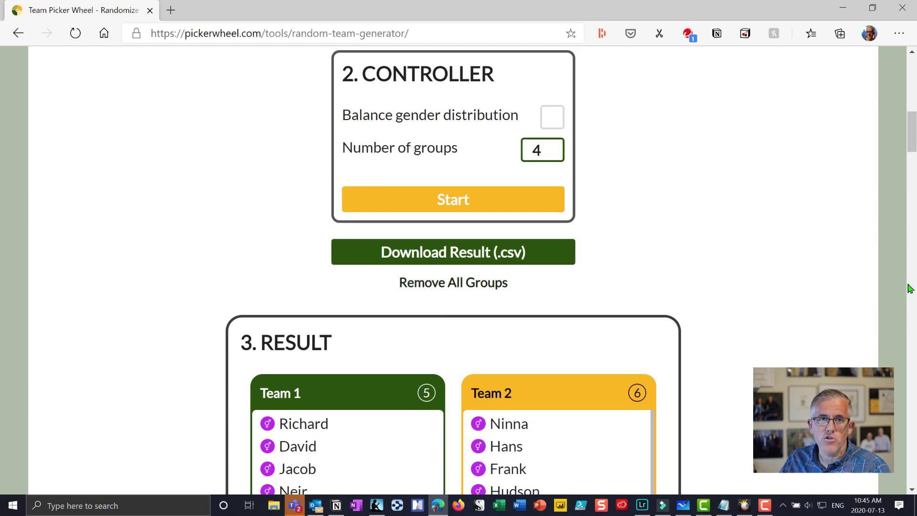
- Return to the Tools page and open the Yes No Picker Wheel
scroll(909, 288, "up", 15)
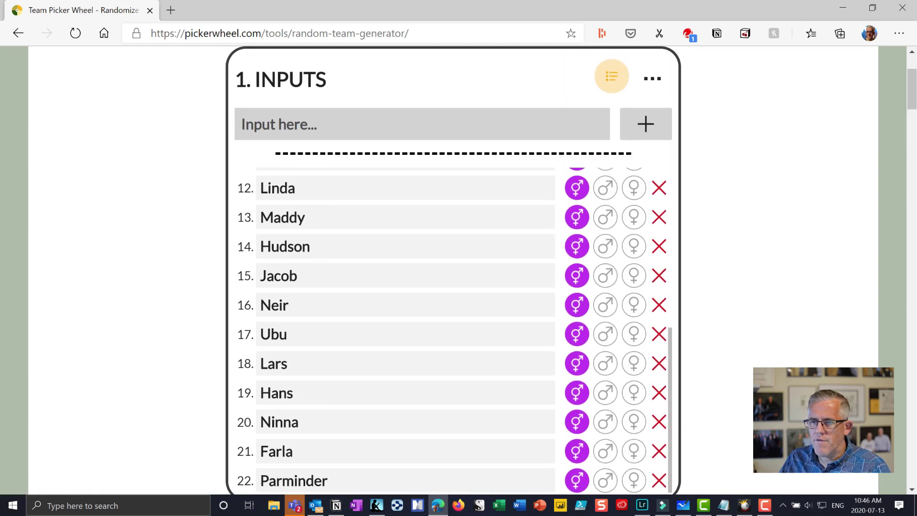
scroll(708, 240, "up", 3)
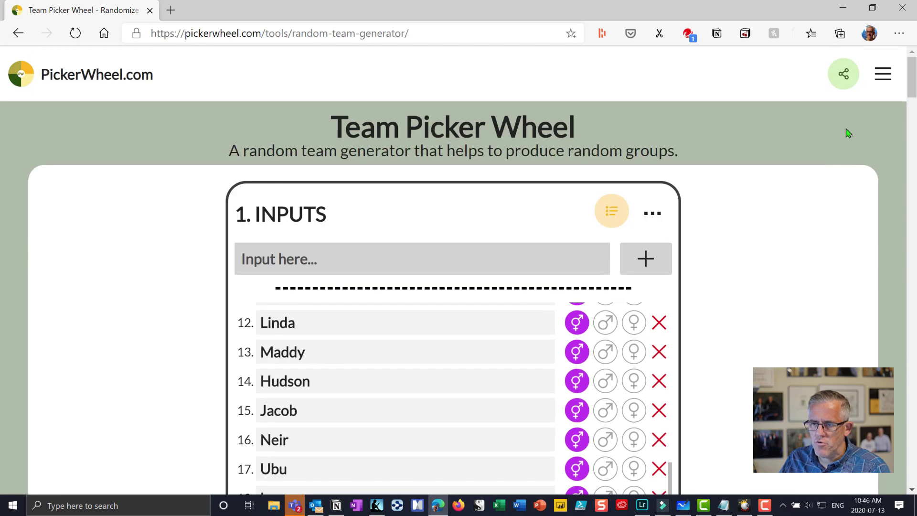
left_click(880, 75)
left_click(788, 116)
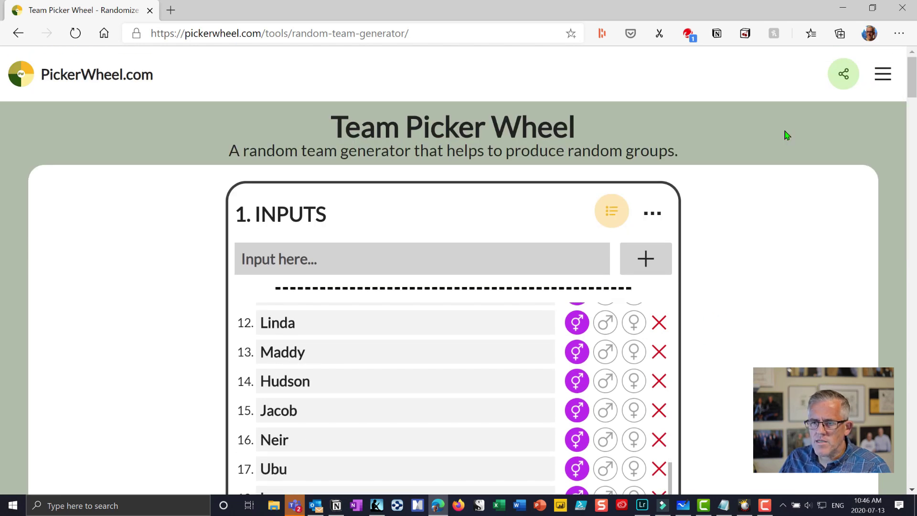
scroll(352, 356, "down", 7)
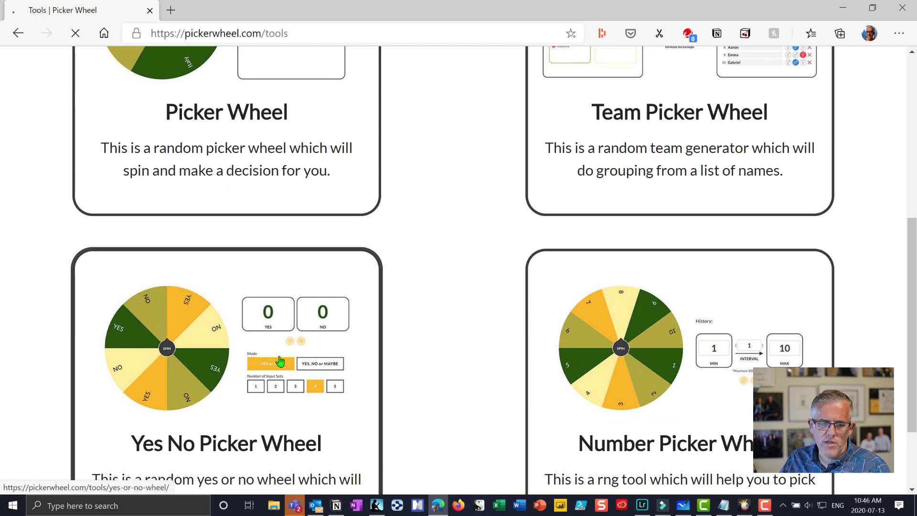
left_click(150, 409)
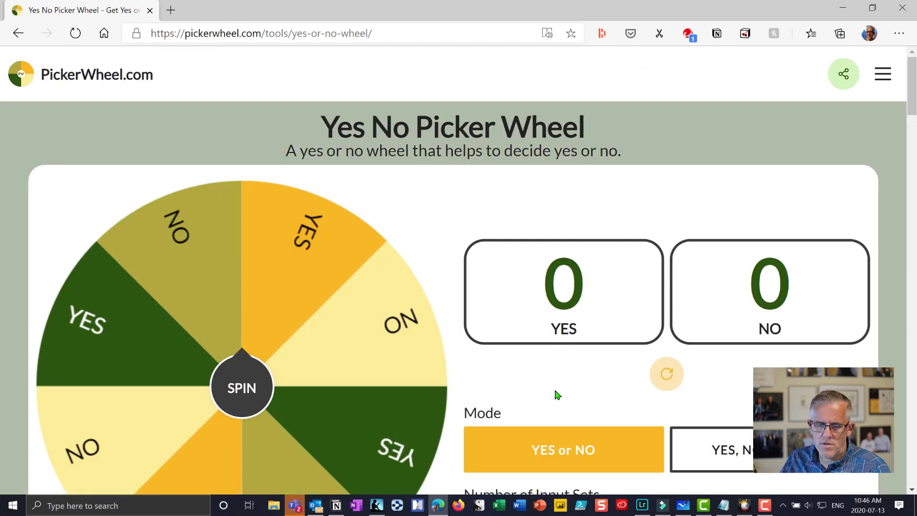
- Spin the wheel in YES or NO mode and dismiss the result
left_click(231, 384)
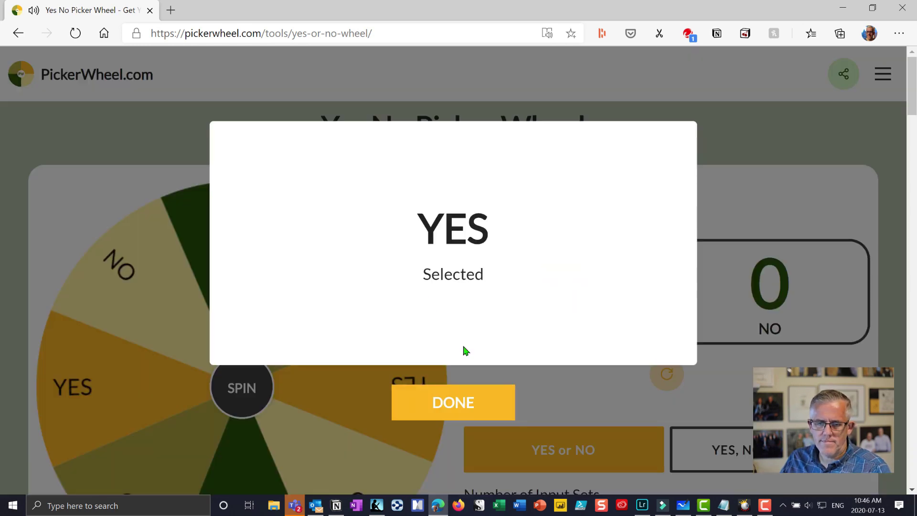
left_click(469, 407)
- Switch the wheel to the YES, NO or MAYBE mode, spin it and dismiss the result
left_click(688, 446)
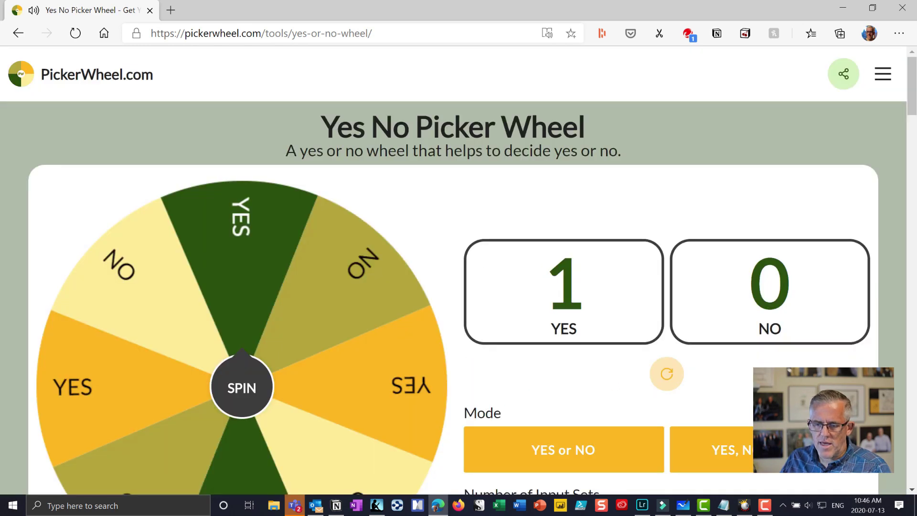
left_click(528, 448)
left_click(720, 445)
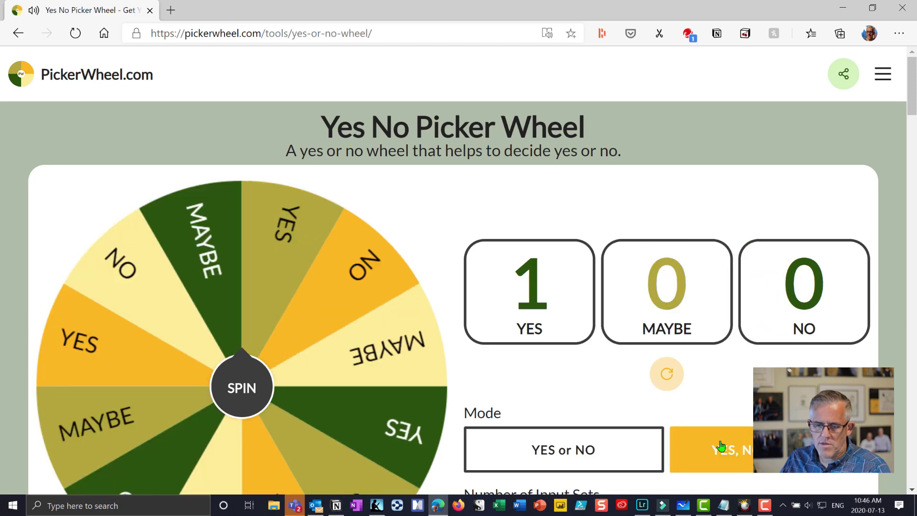
left_click(265, 401)
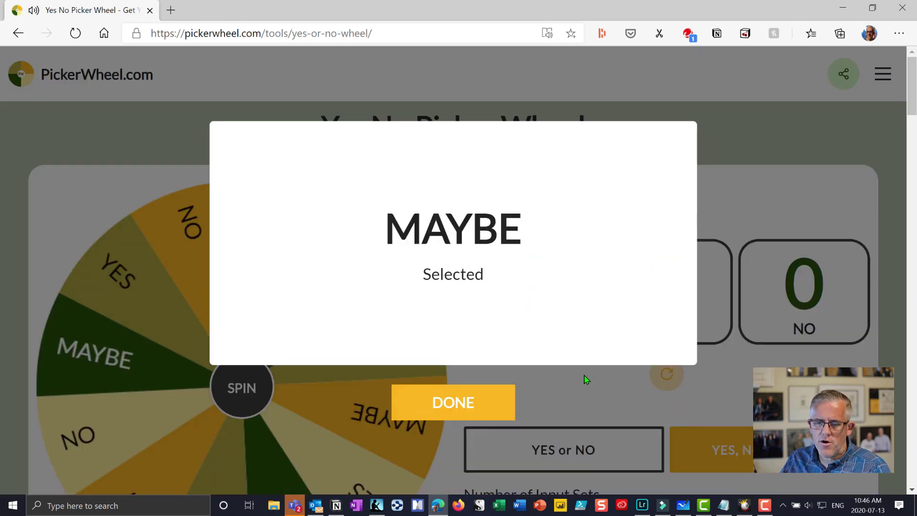
left_click(451, 406)
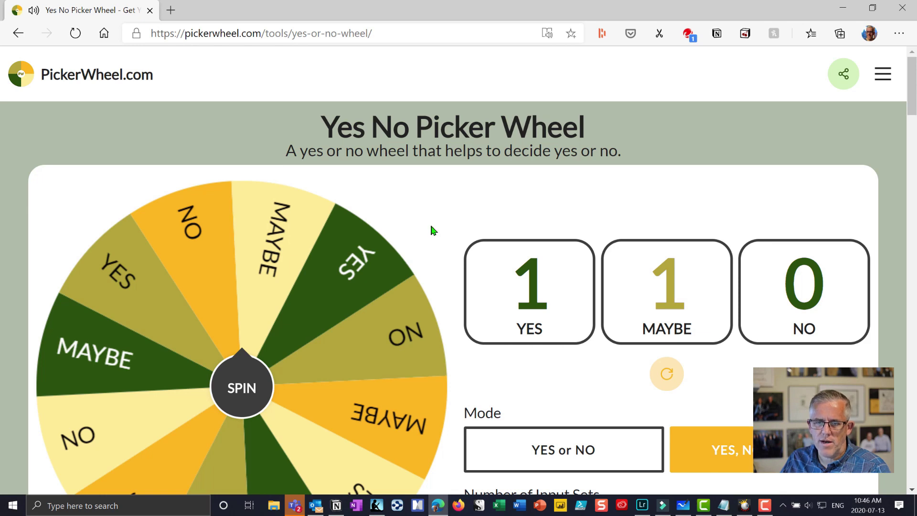
- Open the Number Picker Wheel from the Tools page and set its maximum number to 45
scroll(573, 384, "down", 3)
scroll(574, 387, "up", 3)
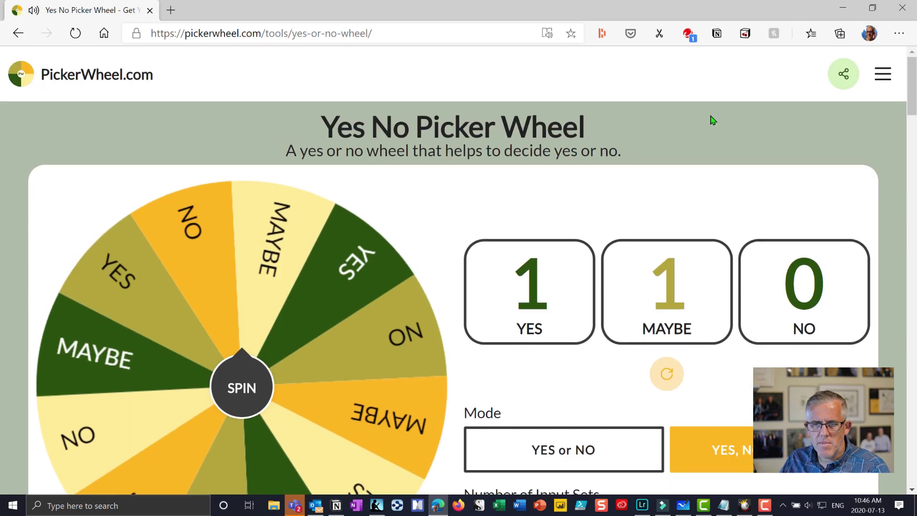
left_click(881, 73)
left_click(802, 127)
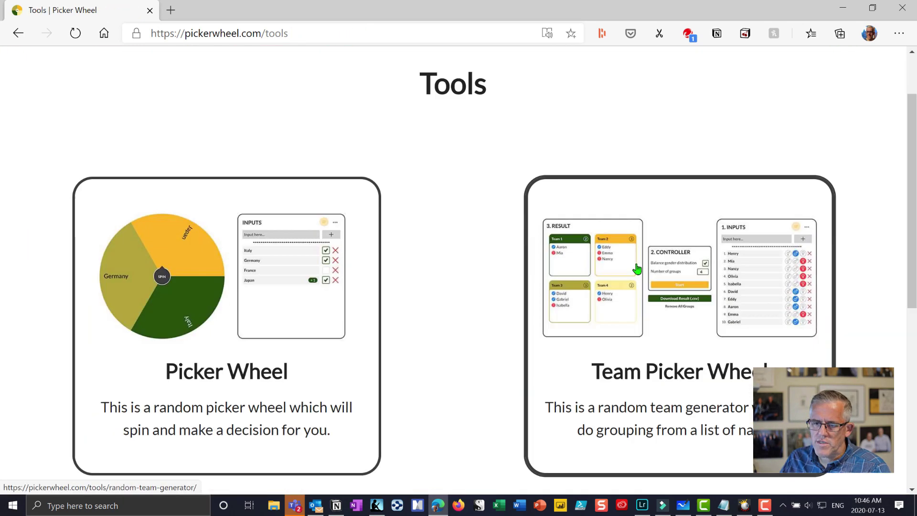
scroll(621, 277, "down", 5)
left_click(600, 277)
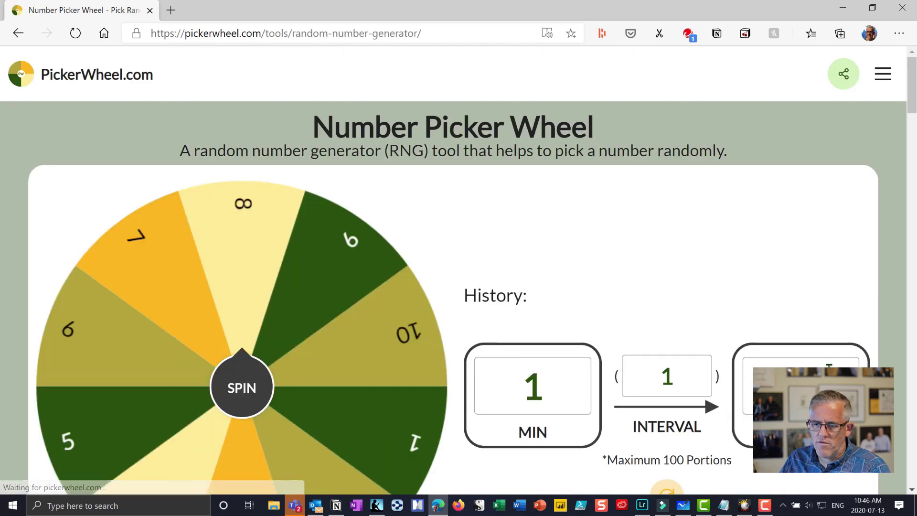
type("45")
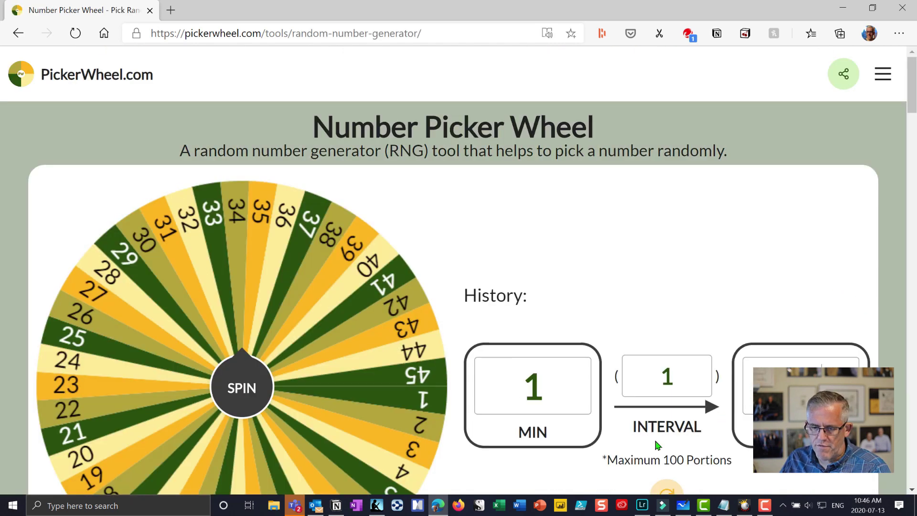
- Spin the number wheel with the range 1 to 45 and dismiss the result
scroll(628, 317, "down", 4)
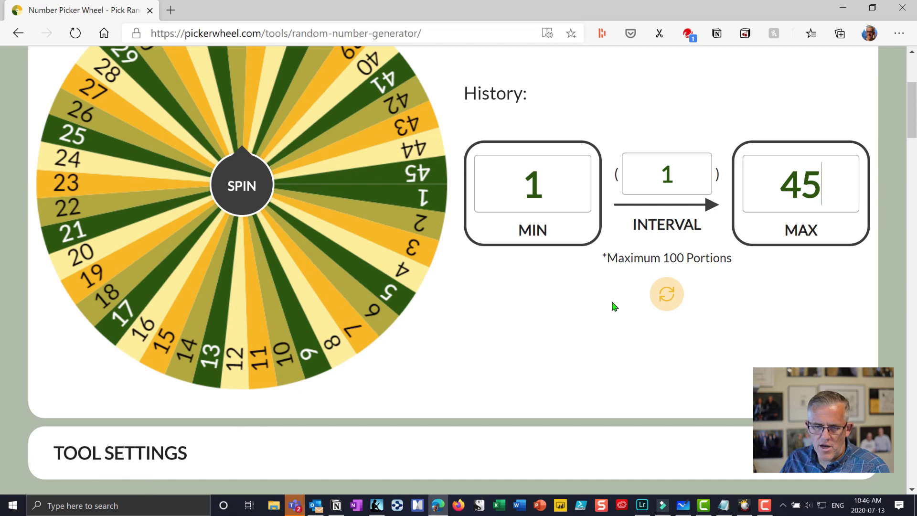
left_click(236, 202)
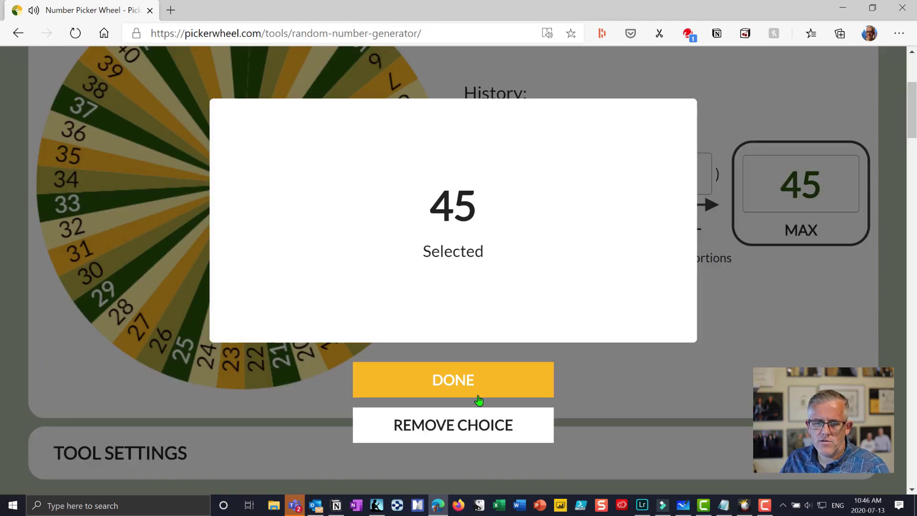
left_click(475, 389)
- Expand the number wheel's tool settings to examine the spin behavior, sound and color options
scroll(623, 368, "down", 1)
scroll(622, 367, "down", 3)
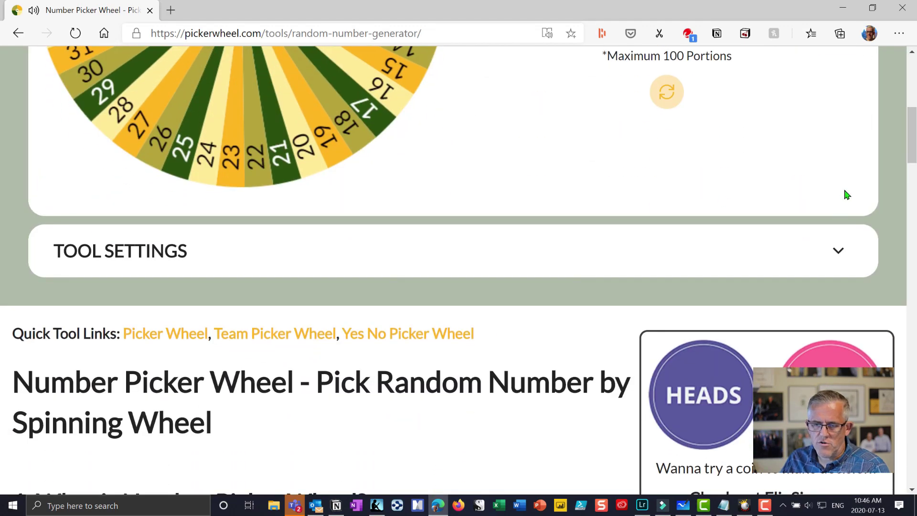
left_click(838, 250)
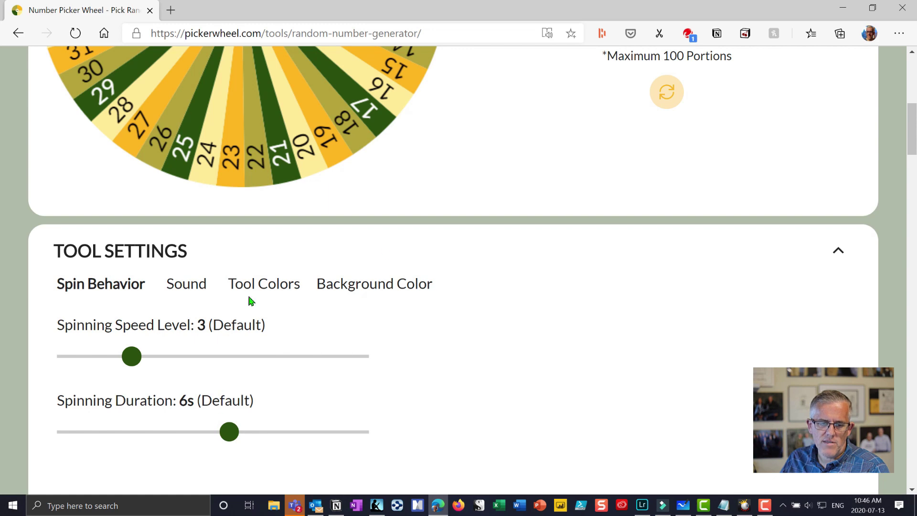
- Look over the site's additional options, including Embed Wheel, and close the list
scroll(620, 272, "up", 8)
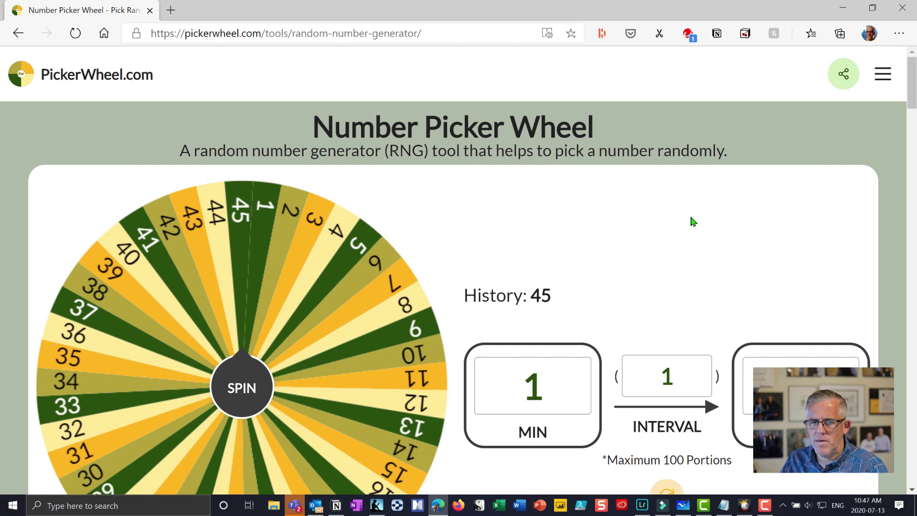
left_click(882, 74)
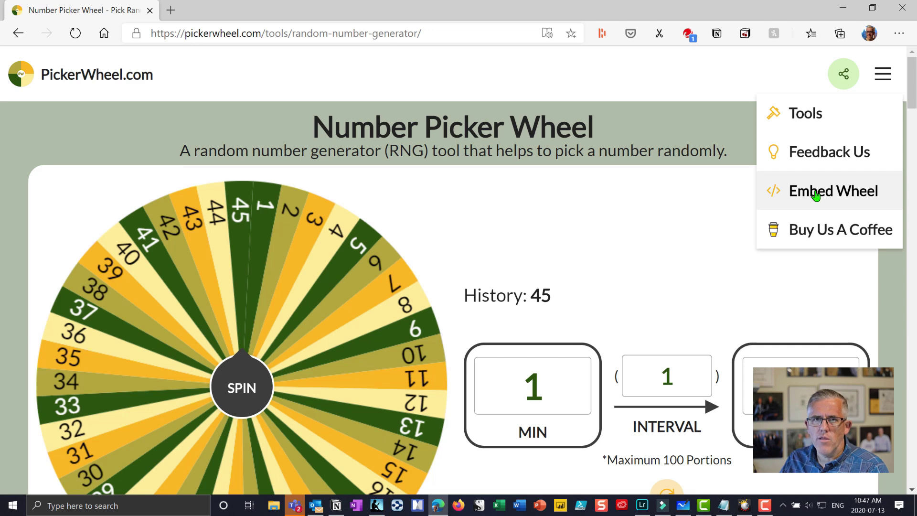
left_click(819, 239)
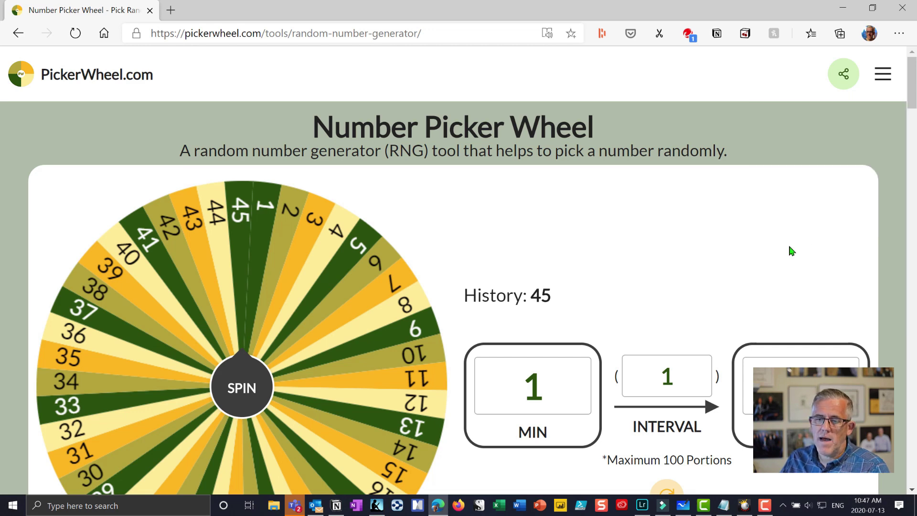